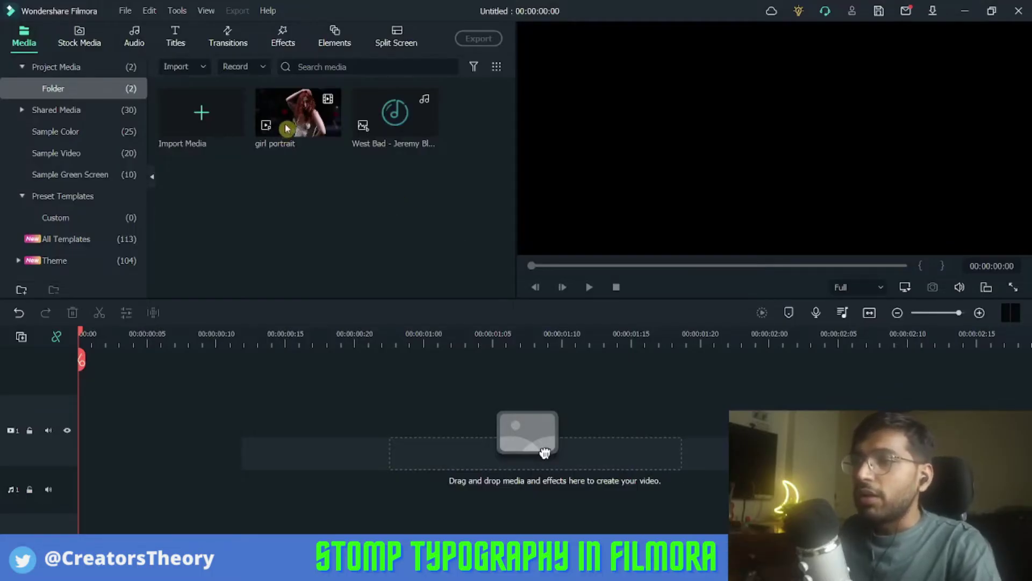
Step: Place the girl portrait clip on the first video track and the West Bad music on the first audio track, both starting at zero
left_click_drag(286, 128, 223, 284)
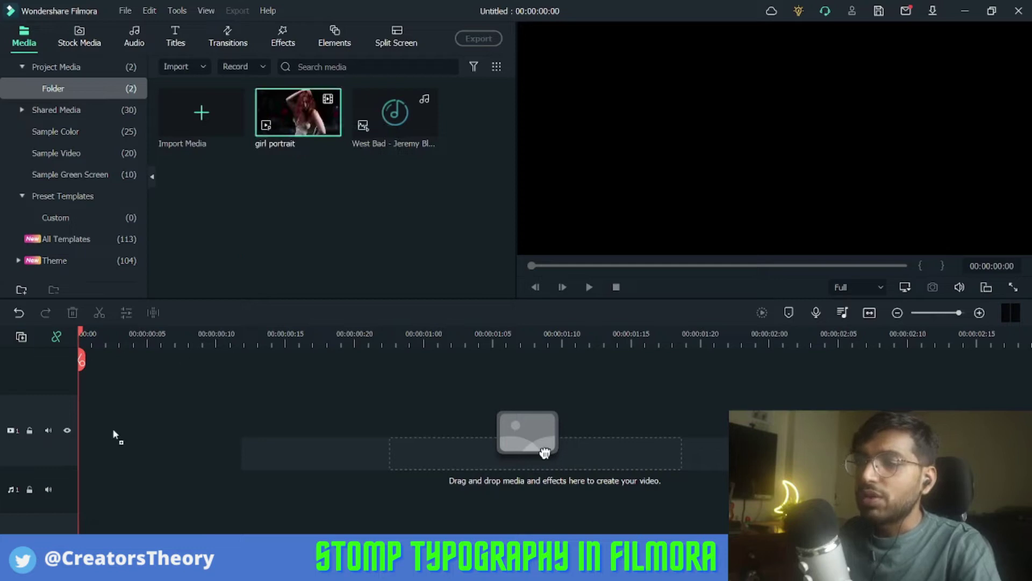
left_click_drag(102, 454, 69, 434)
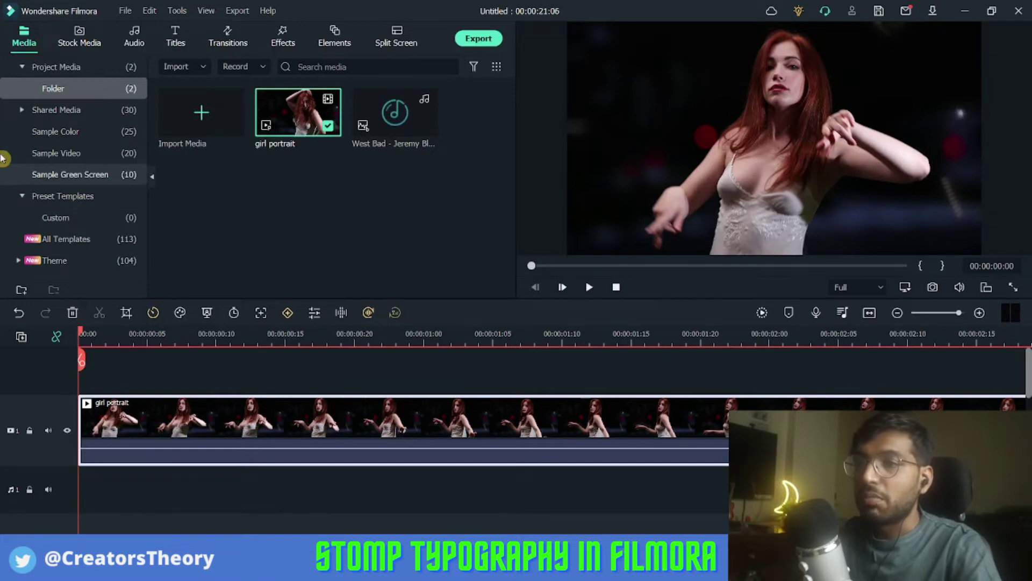
scroll(206, 334, "down", 2)
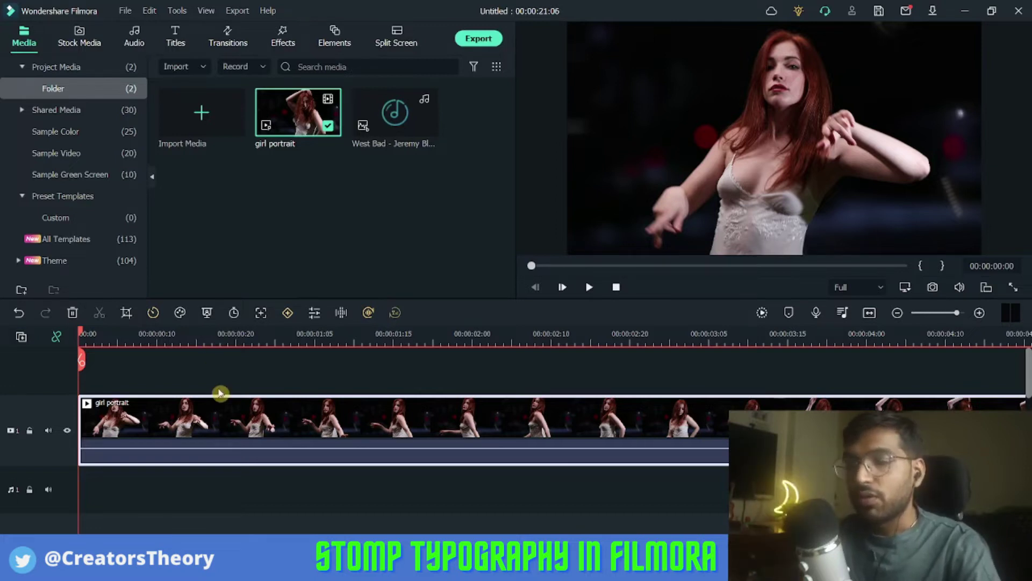
left_click_drag(272, 343, 234, 342)
left_click_drag(392, 116, 317, 285)
left_click_drag(157, 509, 127, 491)
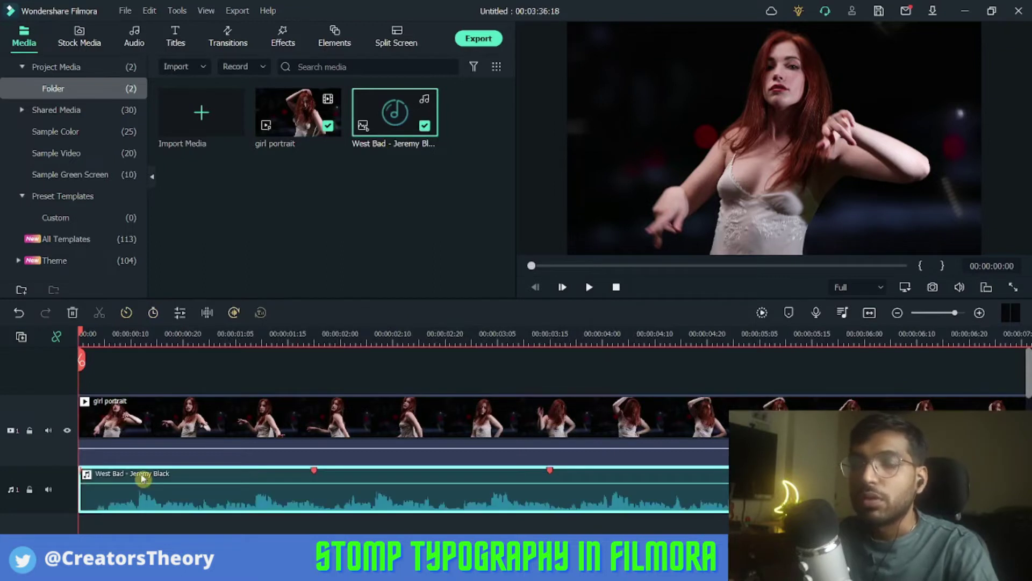
scroll(214, 373, "down", 1)
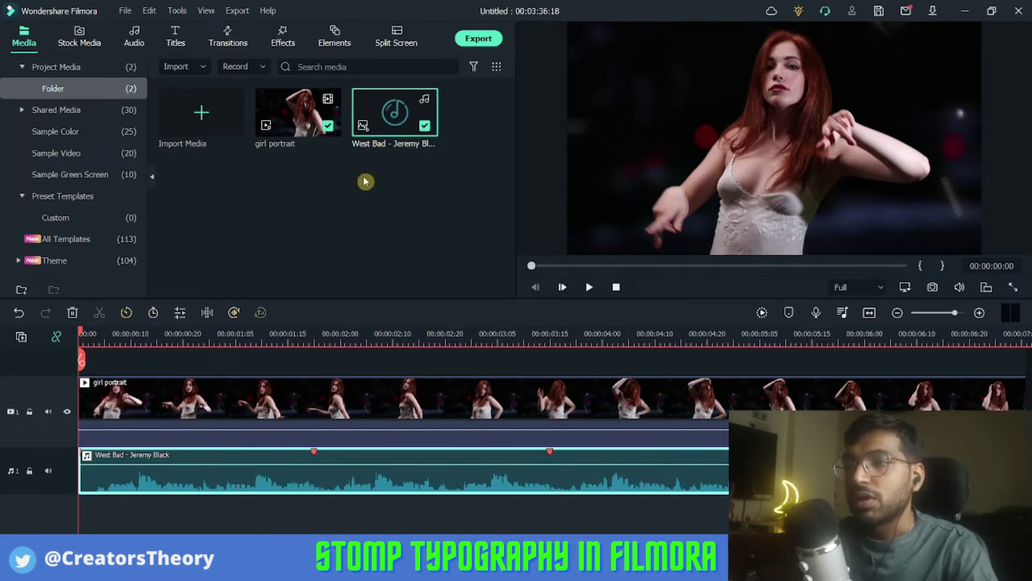
Step: Check the beat detection options of the West Bad music and look over its beat markers along the timeline
right_click(383, 120)
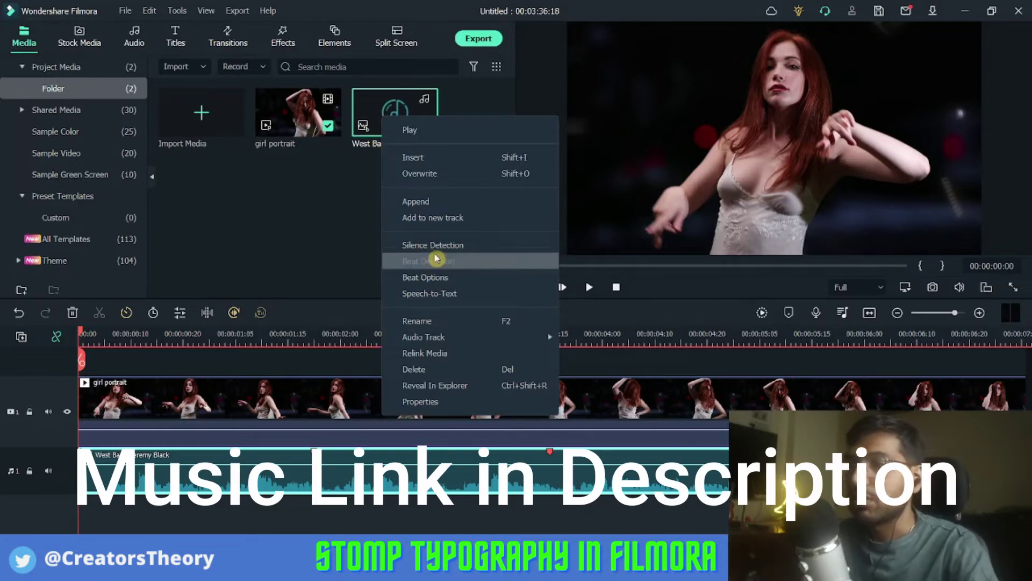
left_click(324, 234)
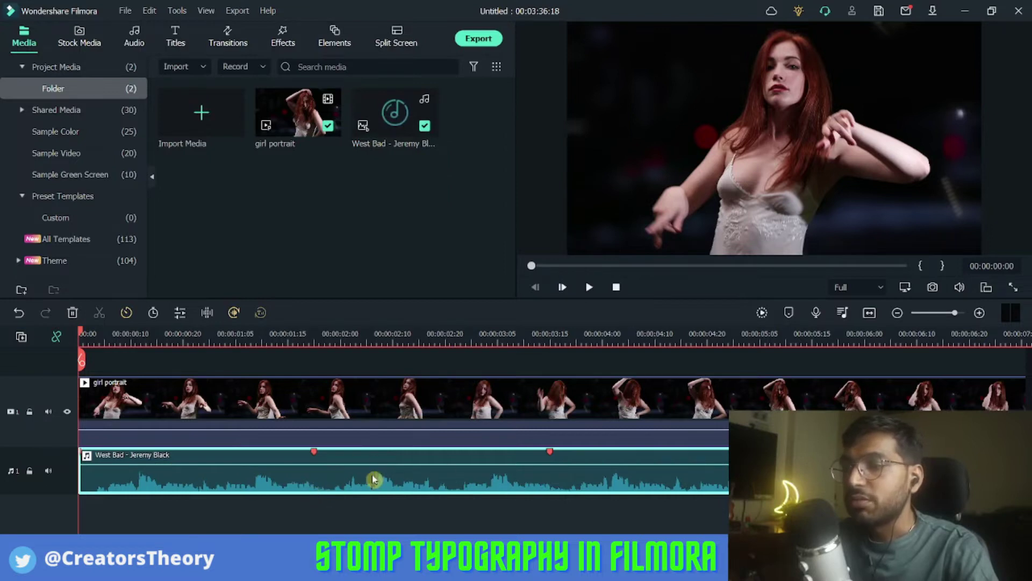
left_click_drag(519, 343, 350, 342)
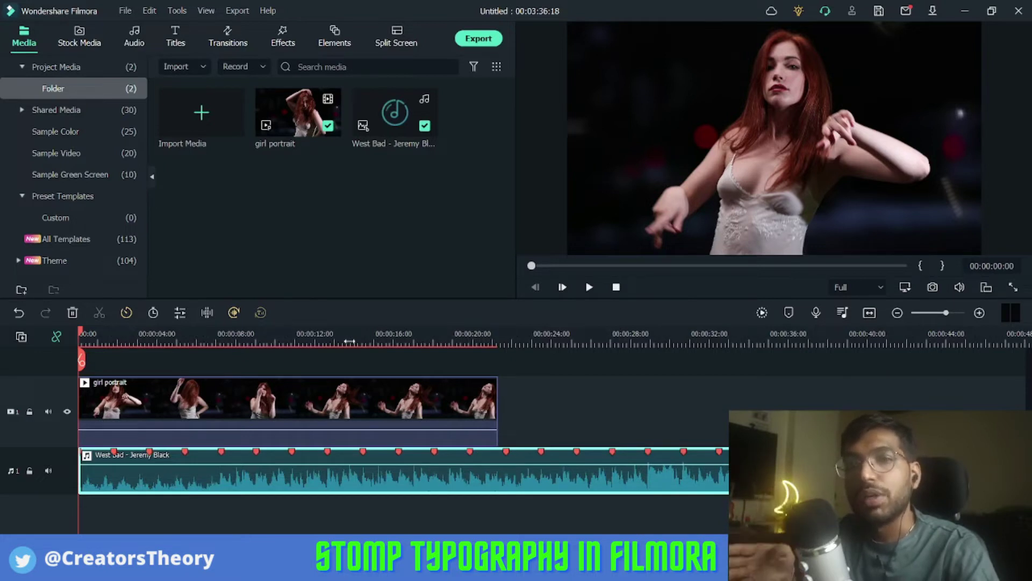
left_click(384, 448)
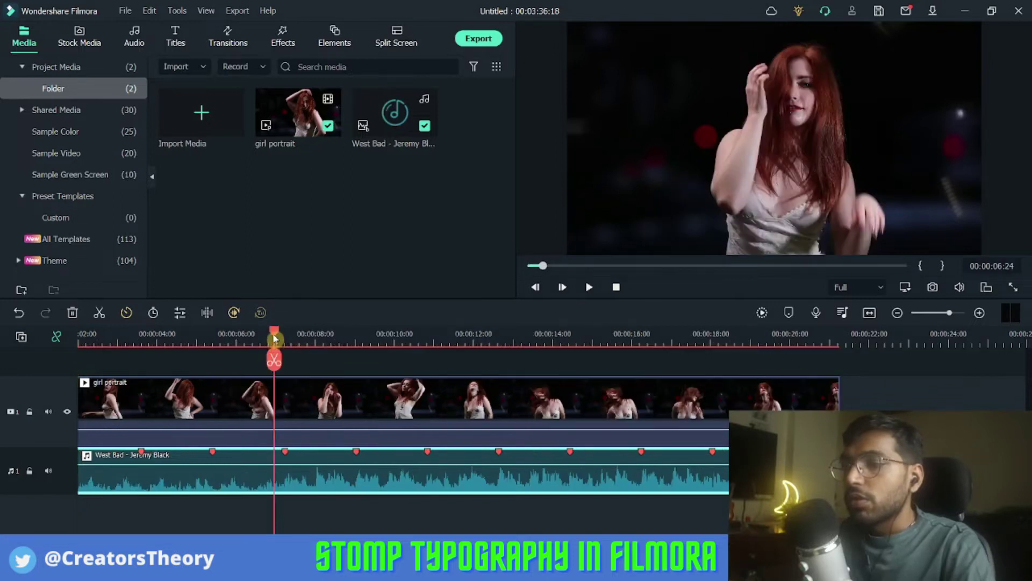
Step: Play the music around the seven-second beat and add manual beat markers to it at about 00:00:08:00 and 00:00:08:11
left_click_drag(273, 338, 288, 338)
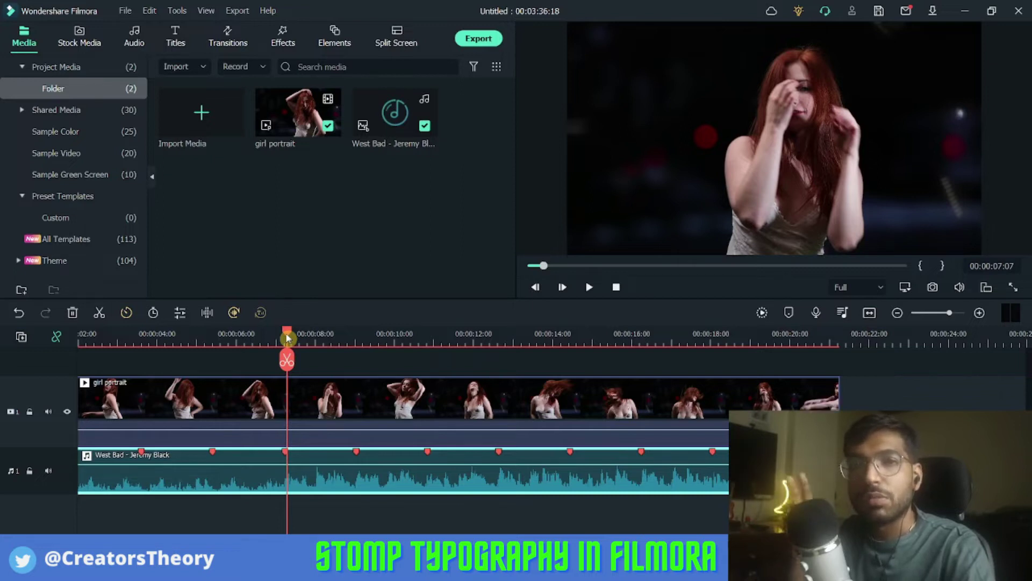
key("space")
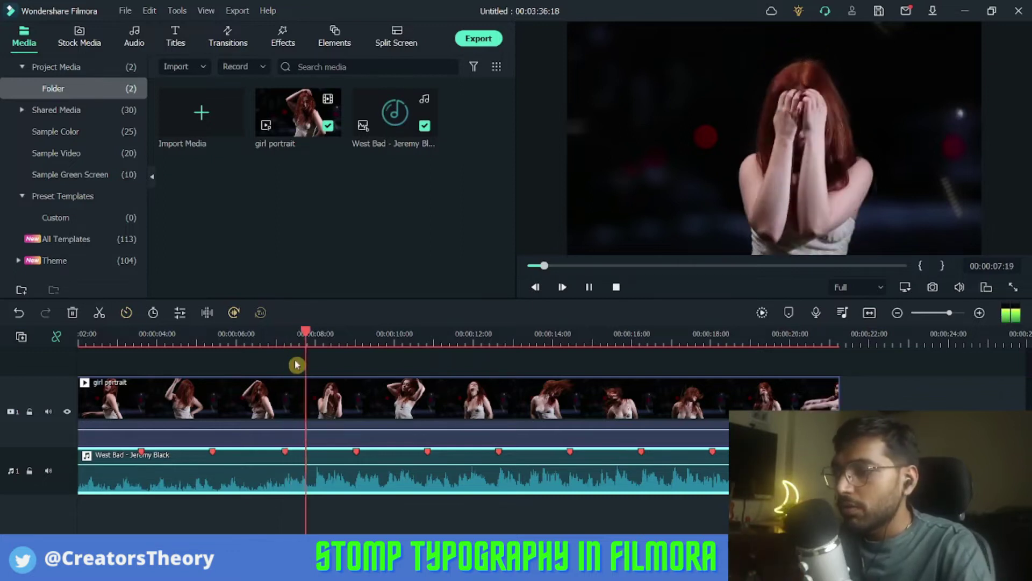
left_click(259, 343)
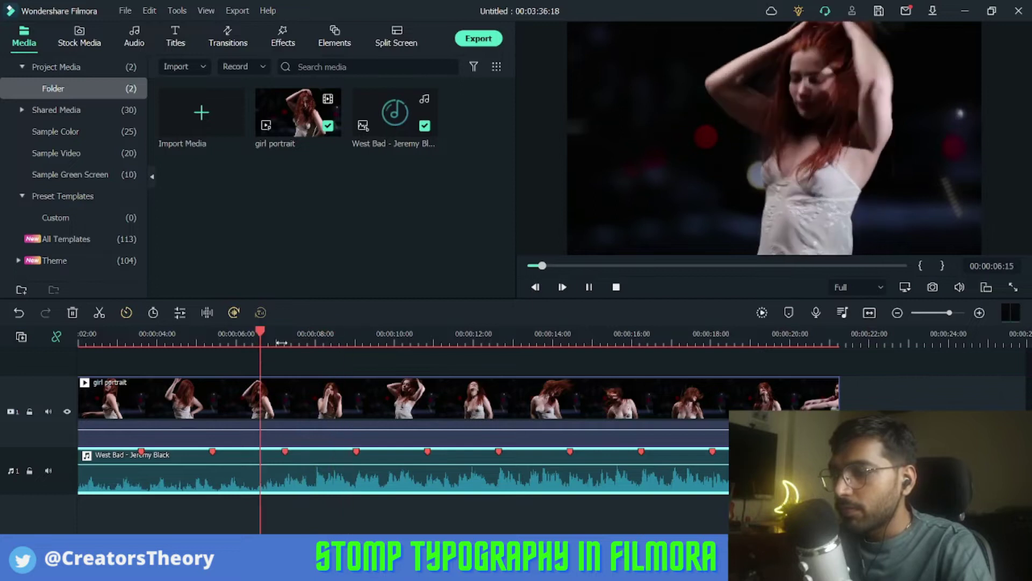
left_click(316, 336)
key("space")
key("m")
left_click(333, 334)
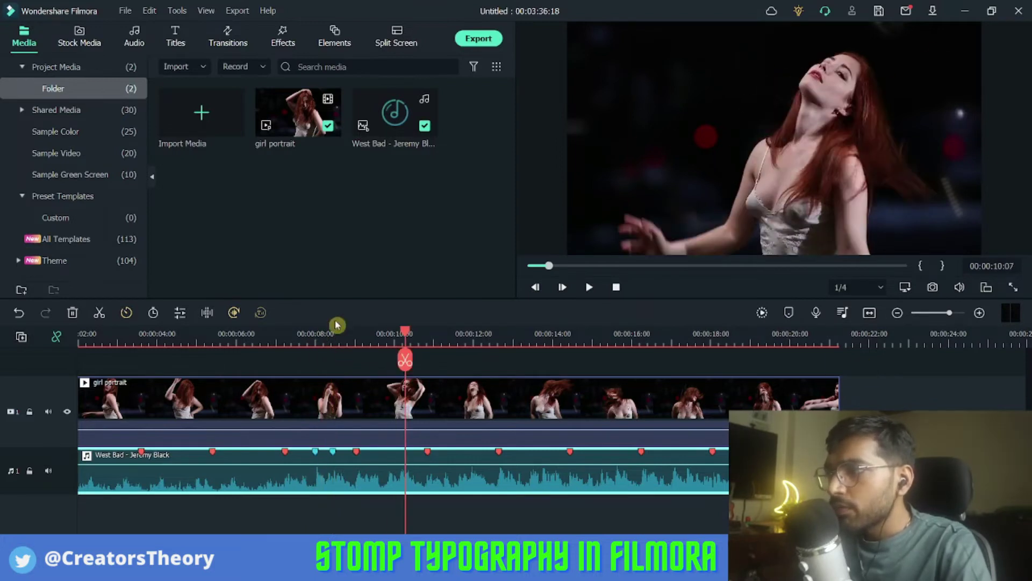
Step: Add two more manual beat markers to the music at about 00:00:09:22 and 00:00:10:06
left_click(311, 334)
left_click_drag(306, 334, 379, 336)
key("space")
left_click(788, 312)
key("m")
Step: Examine the music around 00:00:11:21 and replay the marked section to check the beat markers
left_click(462, 334)
left_click_drag(463, 335, 492, 334)
key("ctrl+equal")
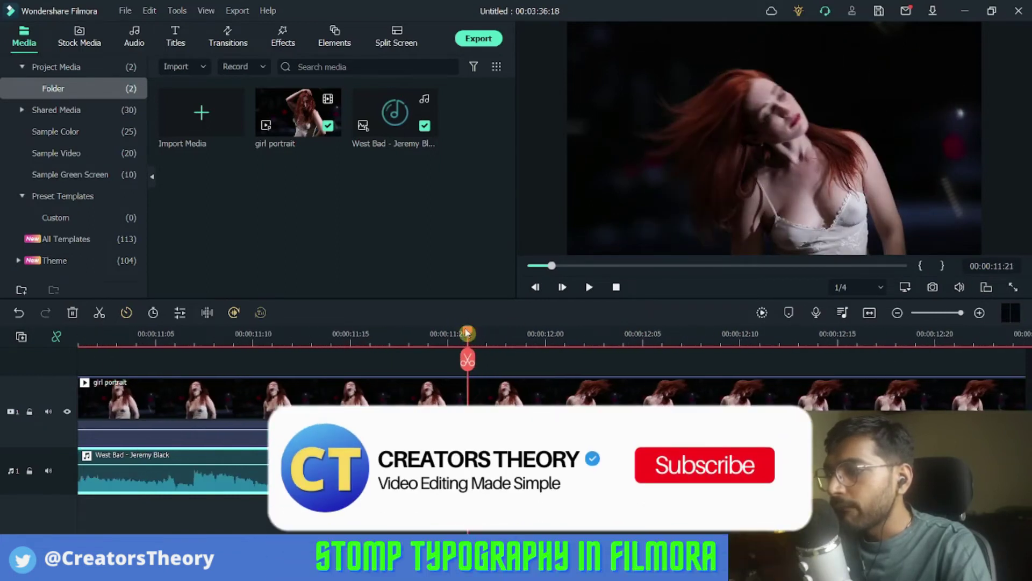
key("ctrl+minus")
key("ctrl+minus")
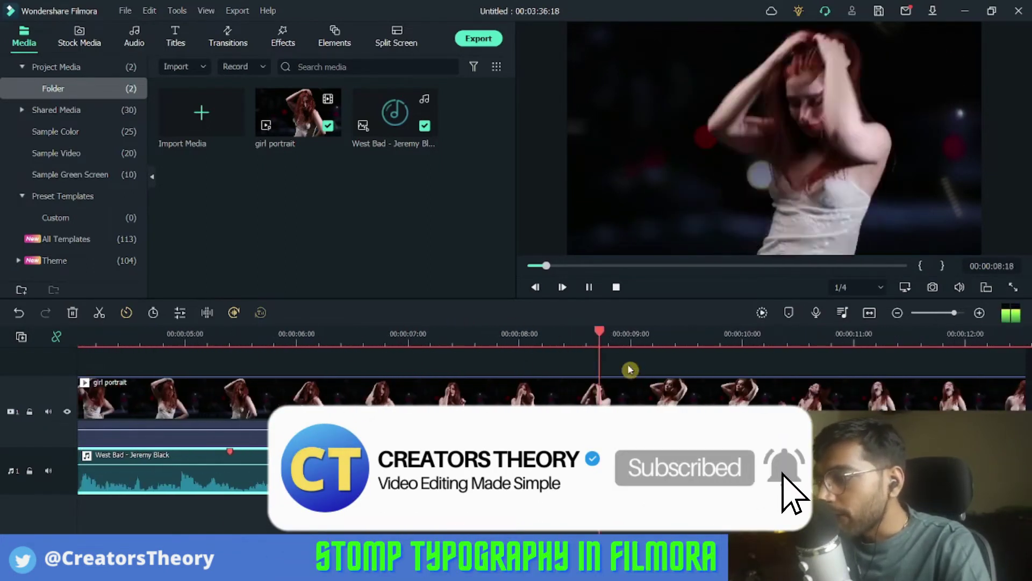
key("space")
left_click(490, 336)
scroll(299, 377, "left", 3)
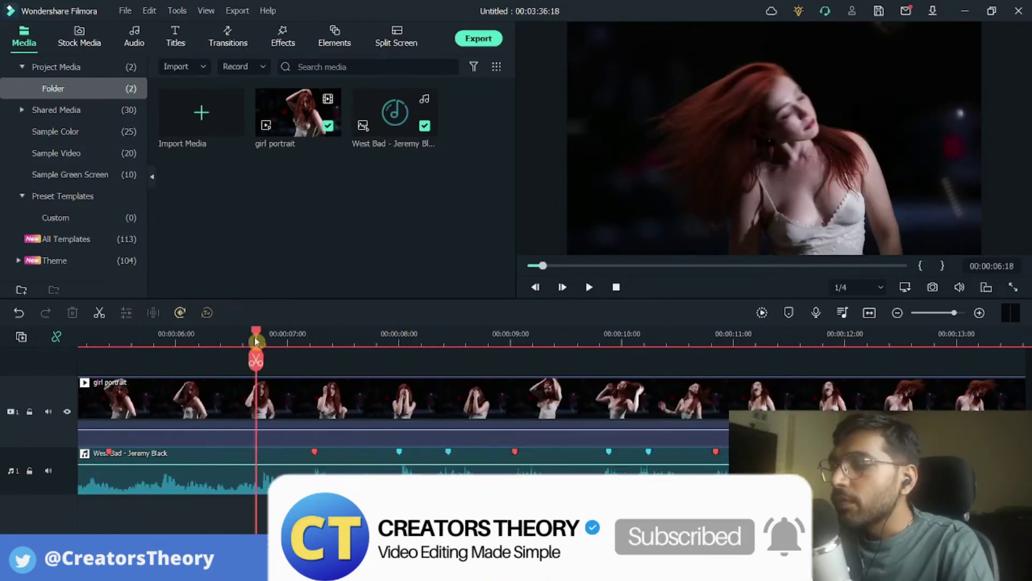
Step: Place the favorite Default Title on a new track above the video, from 00:00:07:05 to the beat marker at 00:00:08:00
left_click(309, 334)
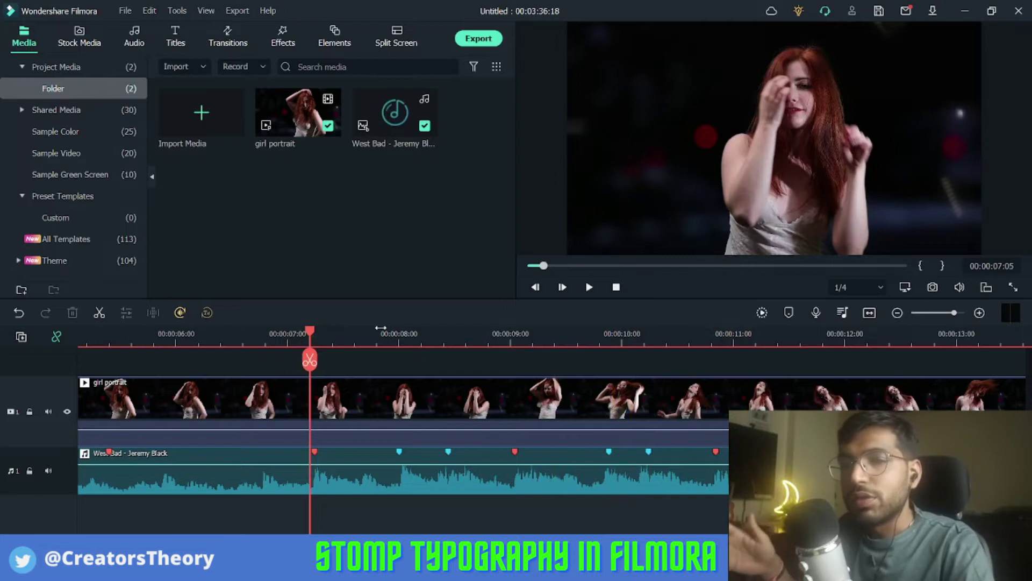
scroll(370, 412, "up", 1)
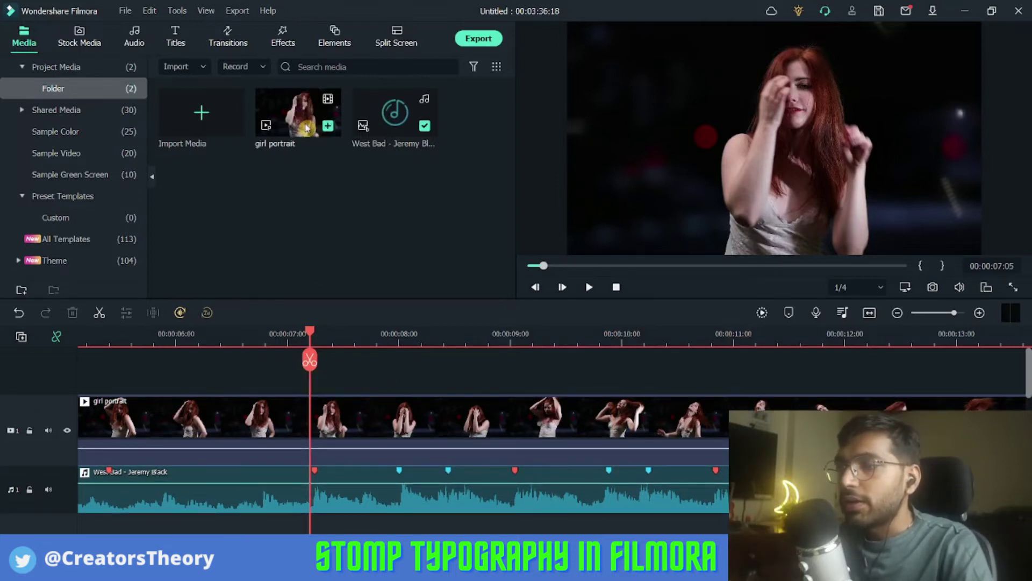
left_click(173, 37)
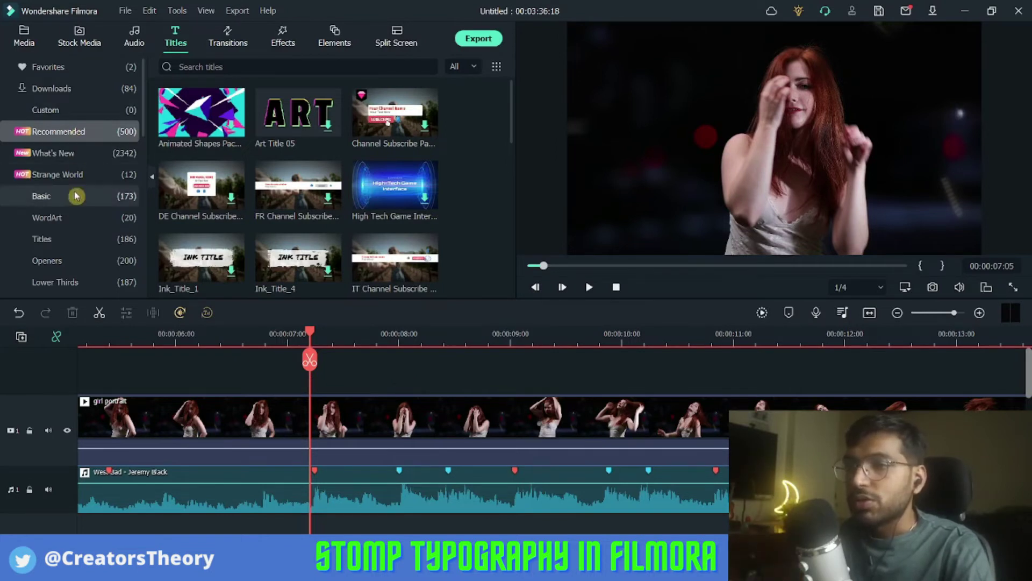
left_click(61, 70)
left_click_drag(217, 129, 288, 298)
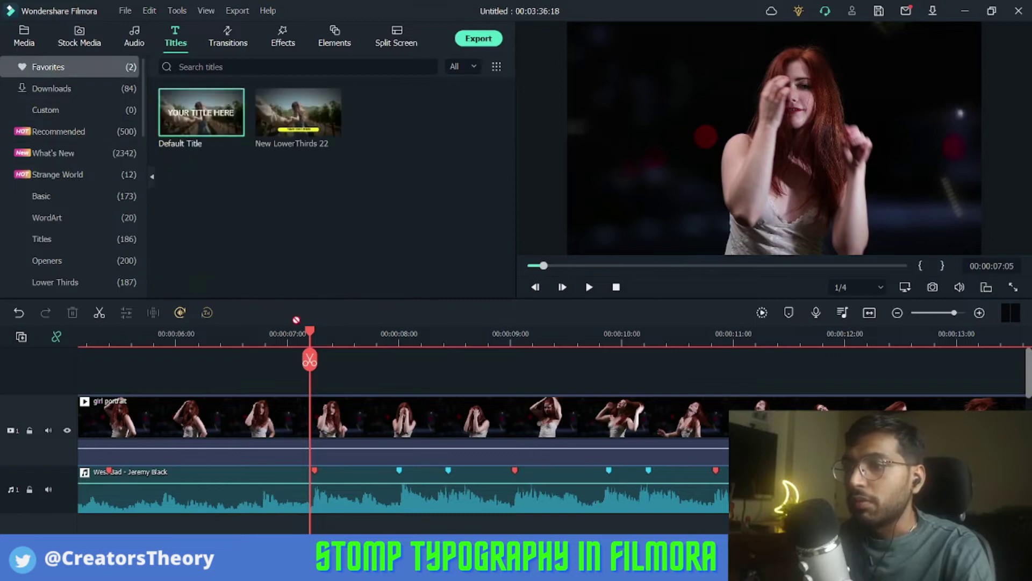
left_click_drag(329, 385, 400, 426)
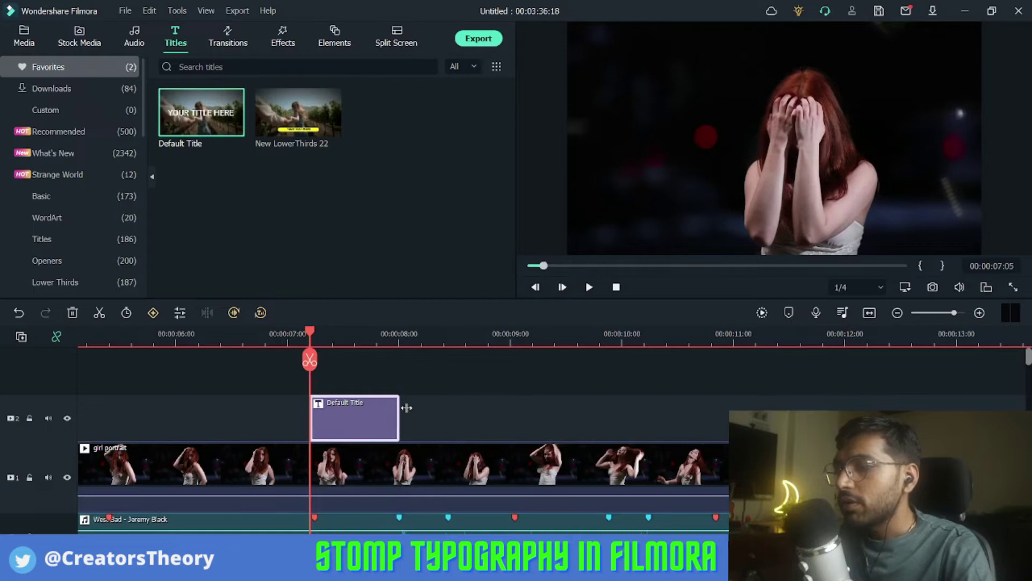
Step: Set the title's text to Creators at 231.88% scale and place it slightly below the center of the frame
double_click(360, 408)
type("Creators")
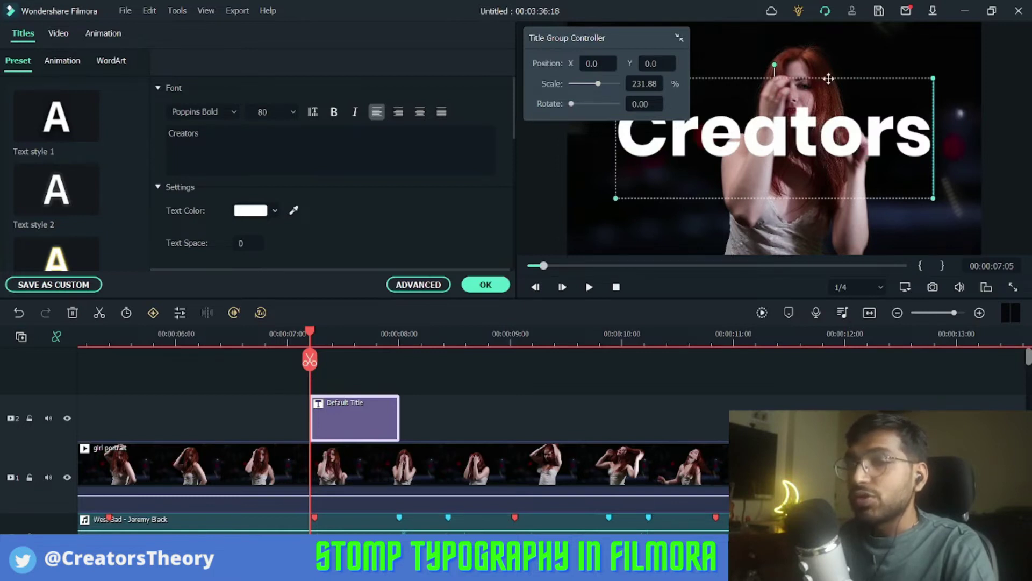
left_click_drag(829, 79, 834, 116)
scroll(400, 392, "down", 1)
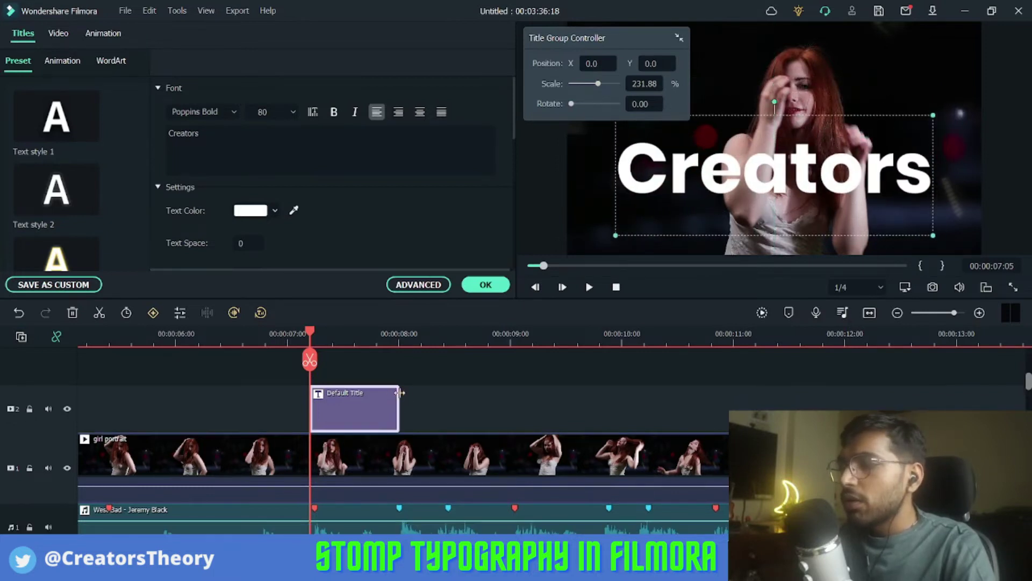
left_click(477, 278)
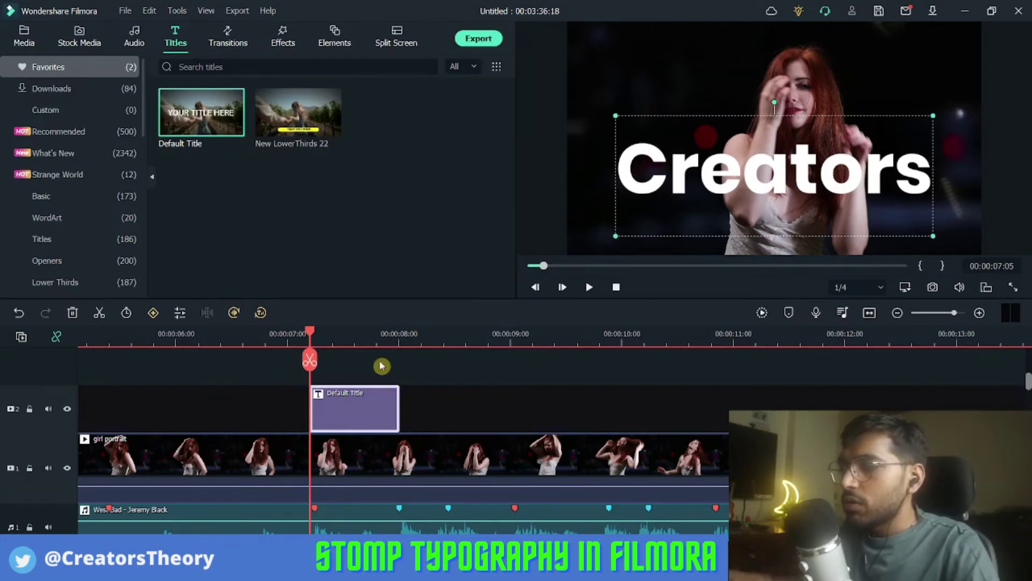
Step: Paste a copy of the Creators title at 00:00:08:00 and apply the preset Text style 4 to it
left_click(399, 345)
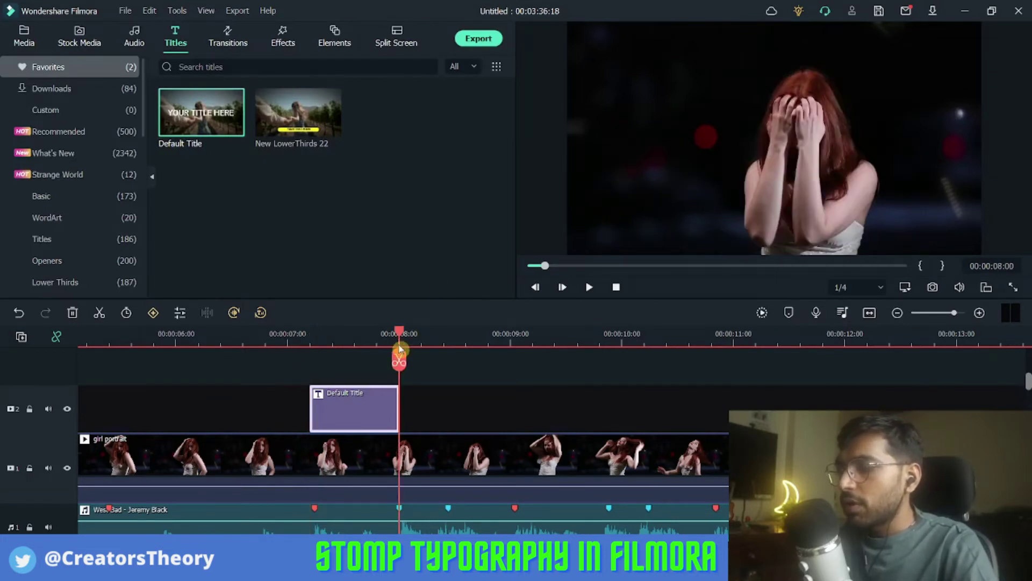
key("ctrl+v")
double_click(423, 411)
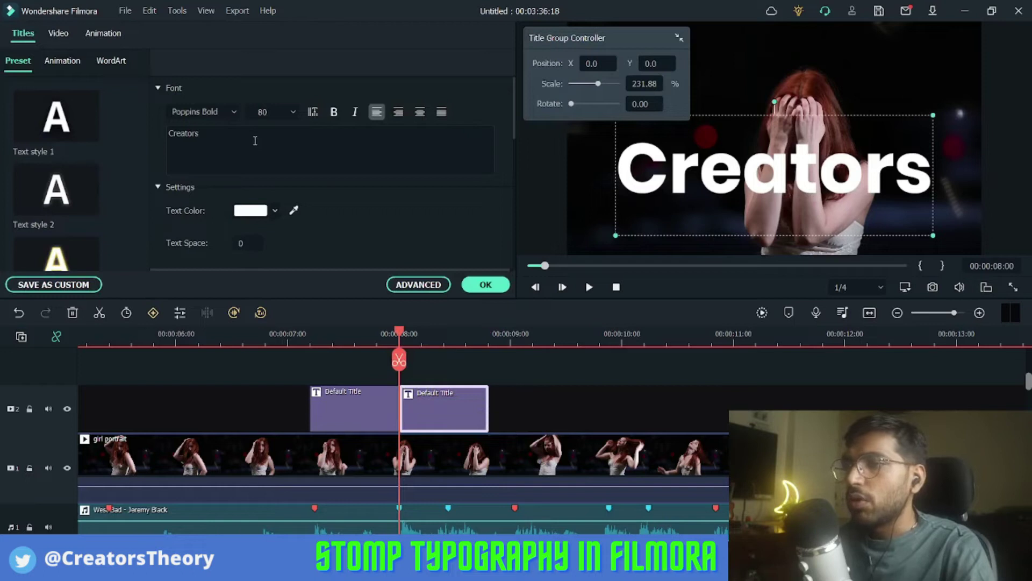
scroll(86, 170, "down", 5)
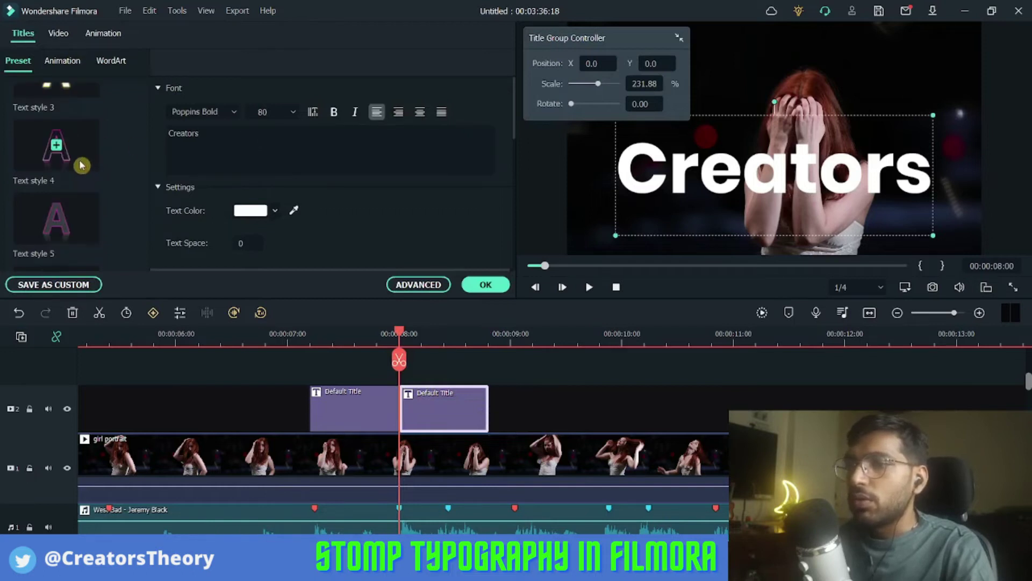
scroll(82, 166, "up", 3)
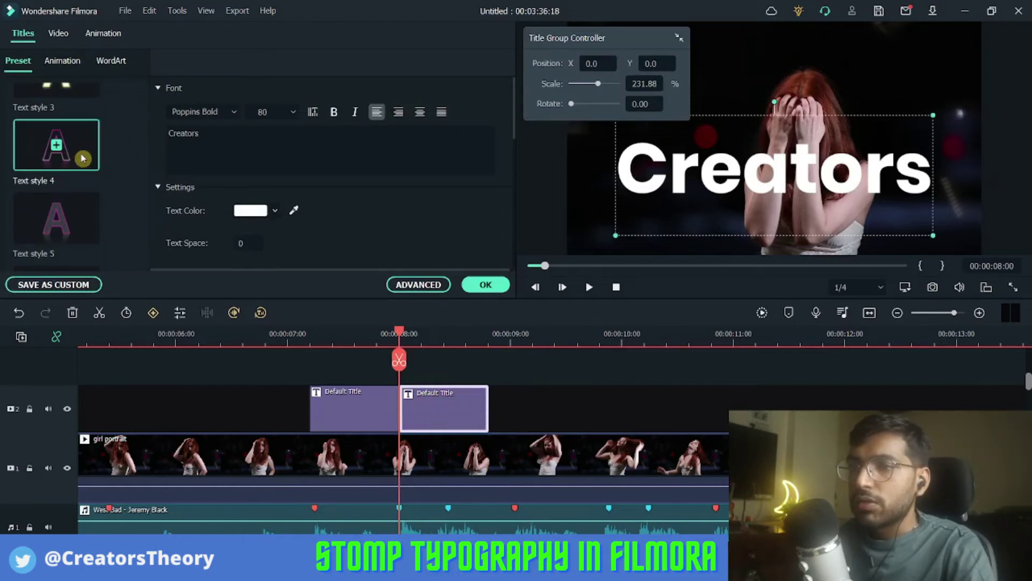
left_click(82, 158)
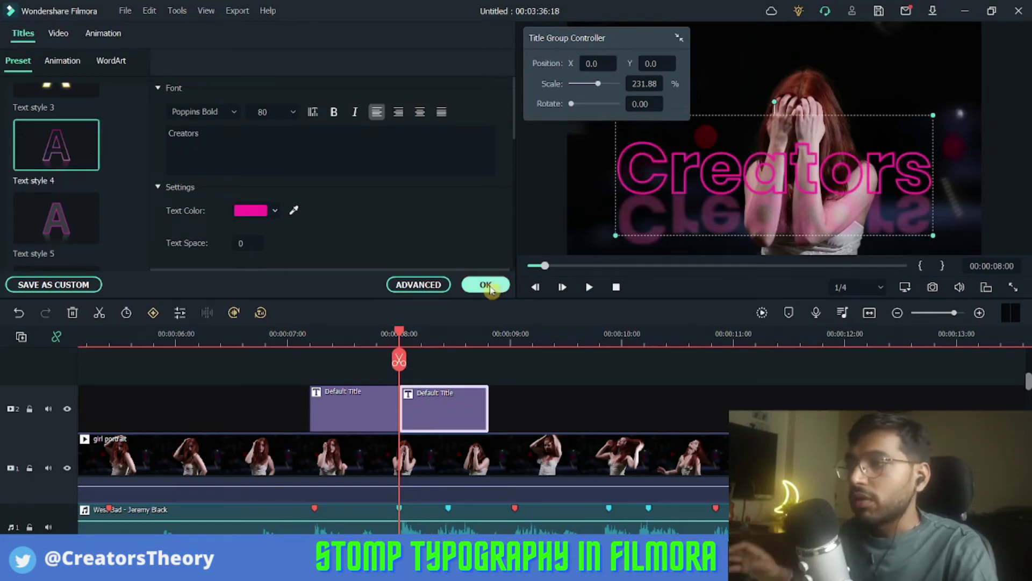
Step: Make the second title's fill and outline white in the advanced text editor and remove its pink reflection
left_click(432, 286)
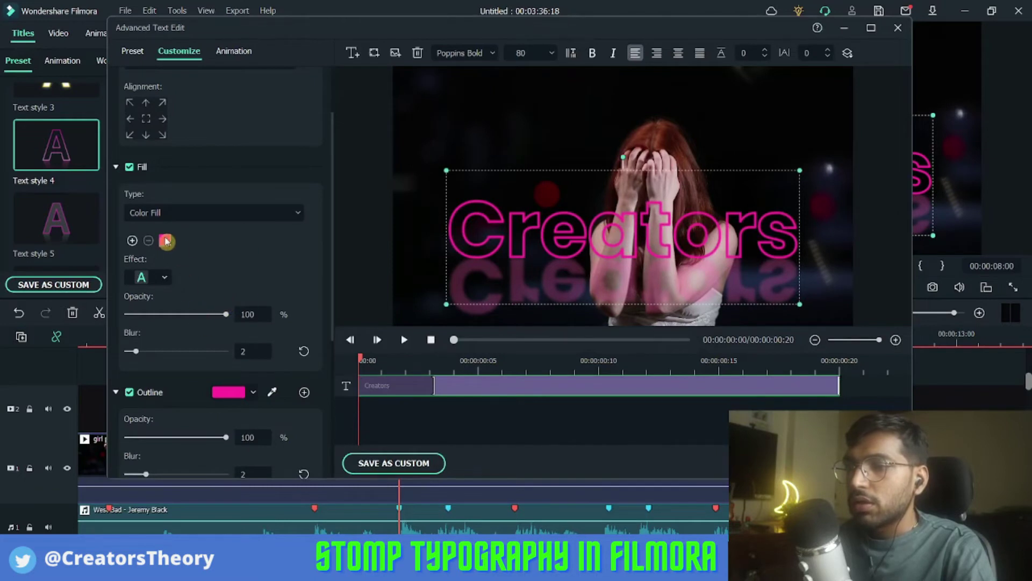
left_click(166, 241)
left_click(250, 313)
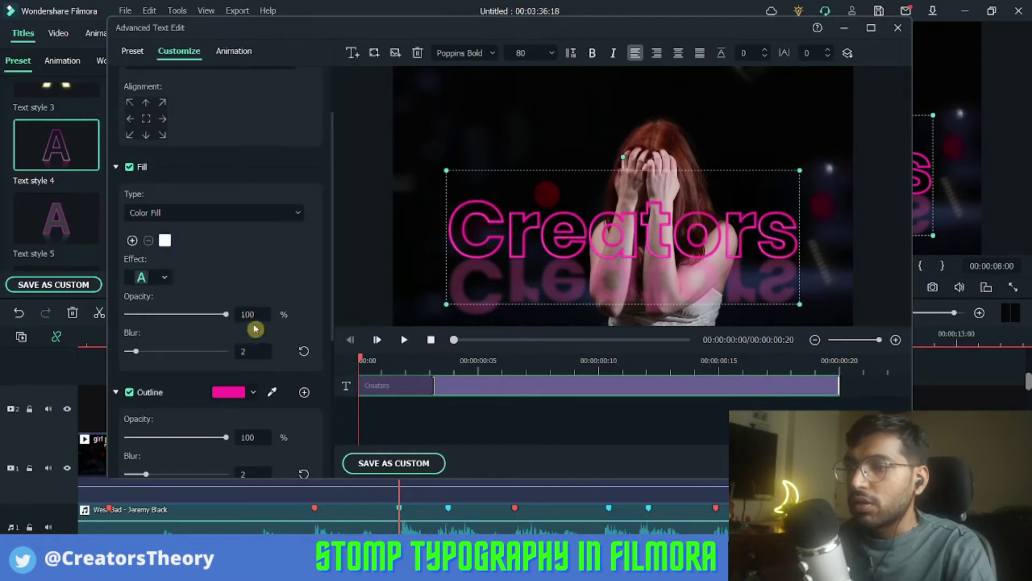
left_click(244, 391)
left_click(302, 468)
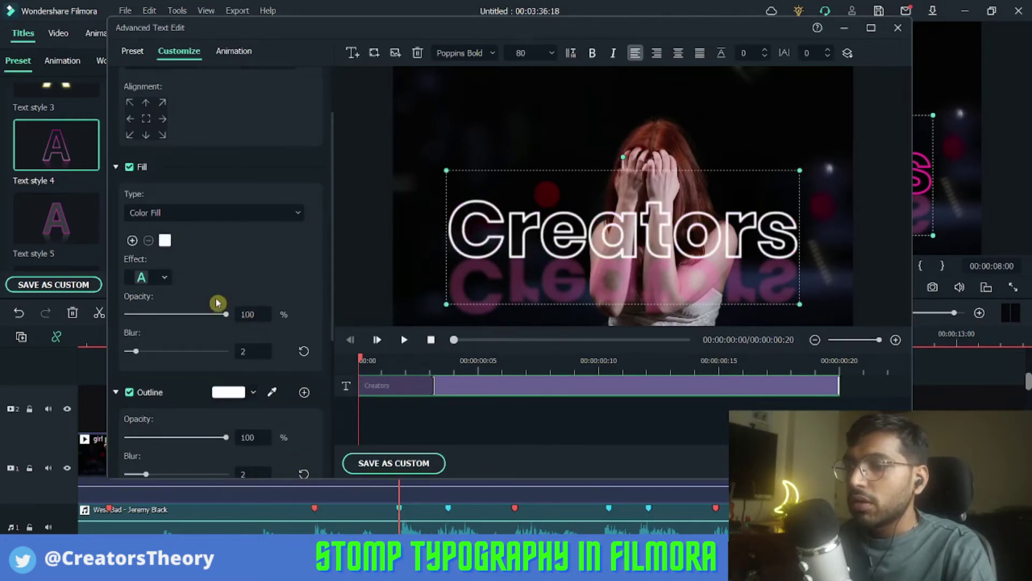
scroll(205, 328, "down", 3)
left_click(131, 425)
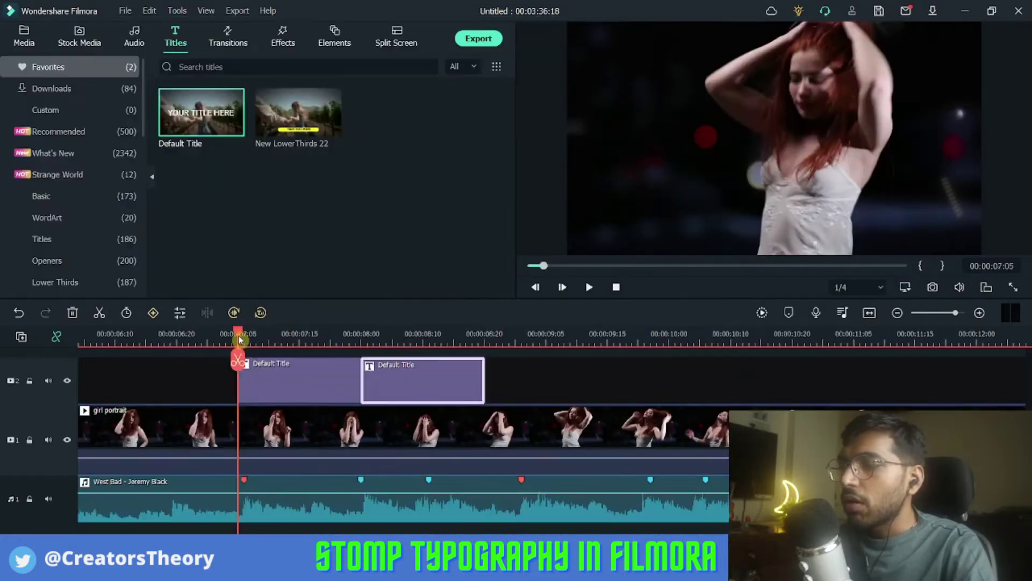
Step: Play back the two Creators titles from 00:00:06:16 to check their timing against the music
left_click_drag(237, 335, 154, 342)
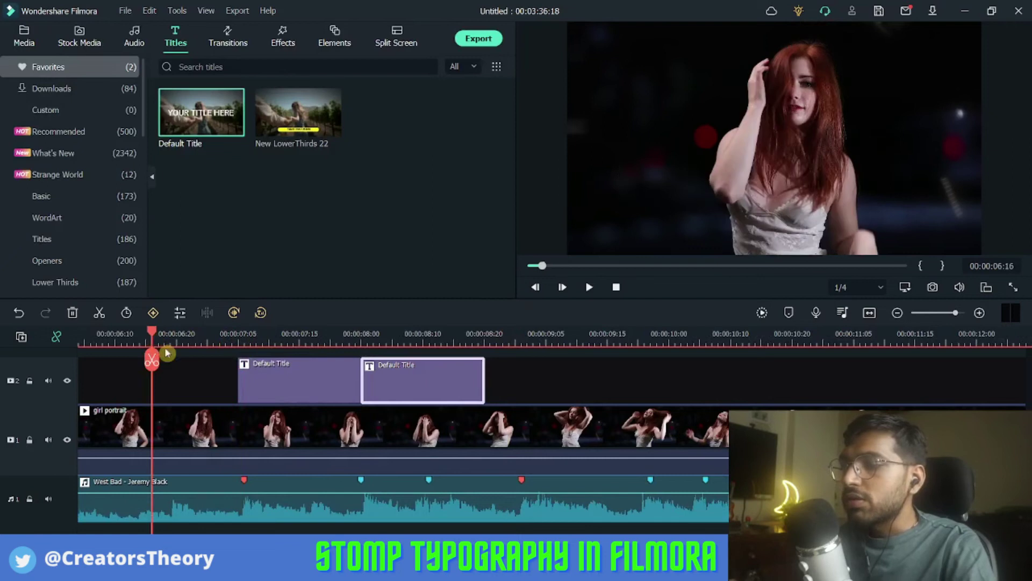
key("space")
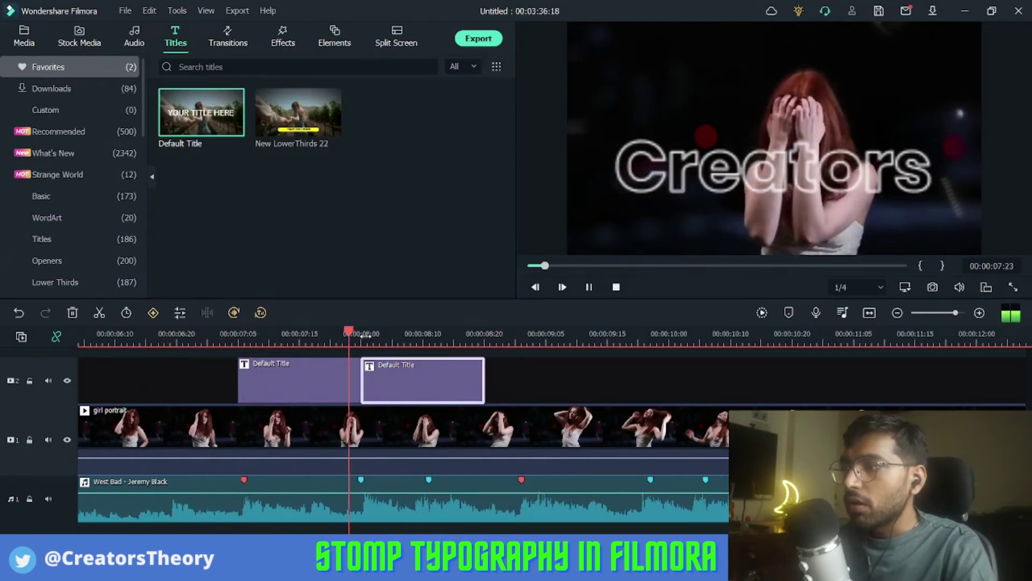
left_click(342, 334)
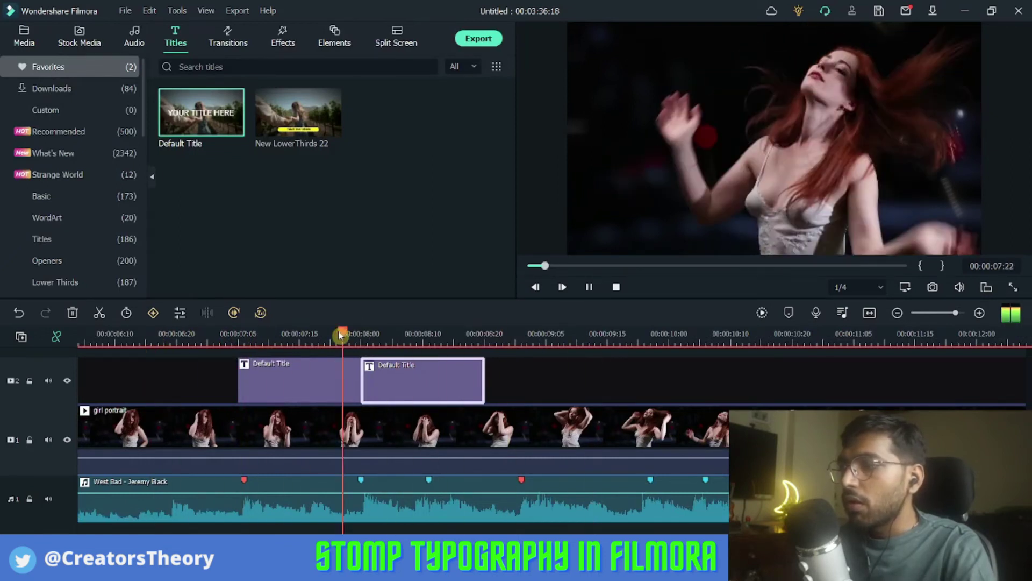
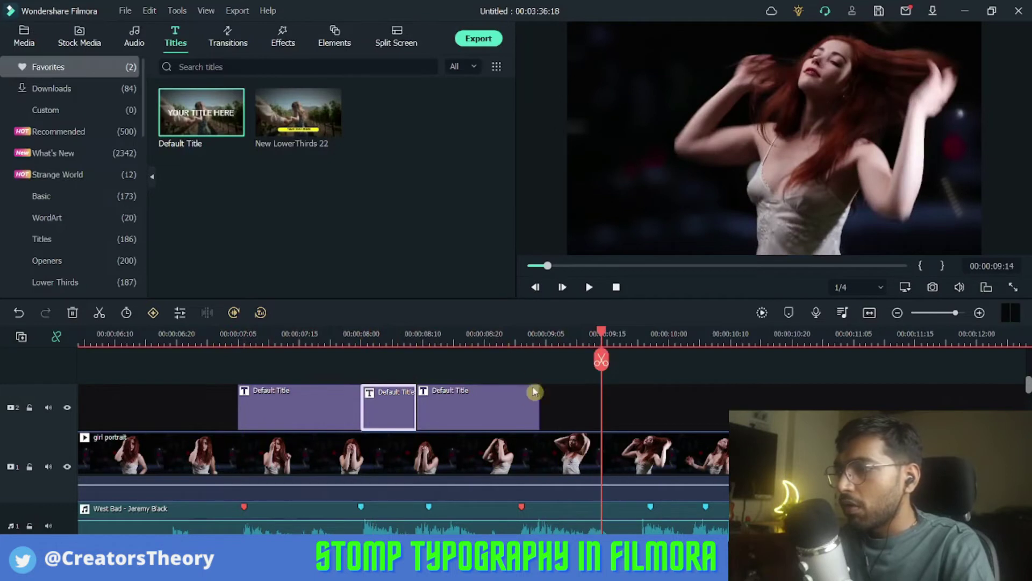
Step: Shorten the third title, Theory, so that it ends at the red beat marker at 00:00:09:01
left_click(522, 400)
left_click_drag(539, 404, 523, 407)
scroll(547, 397, "down", 1)
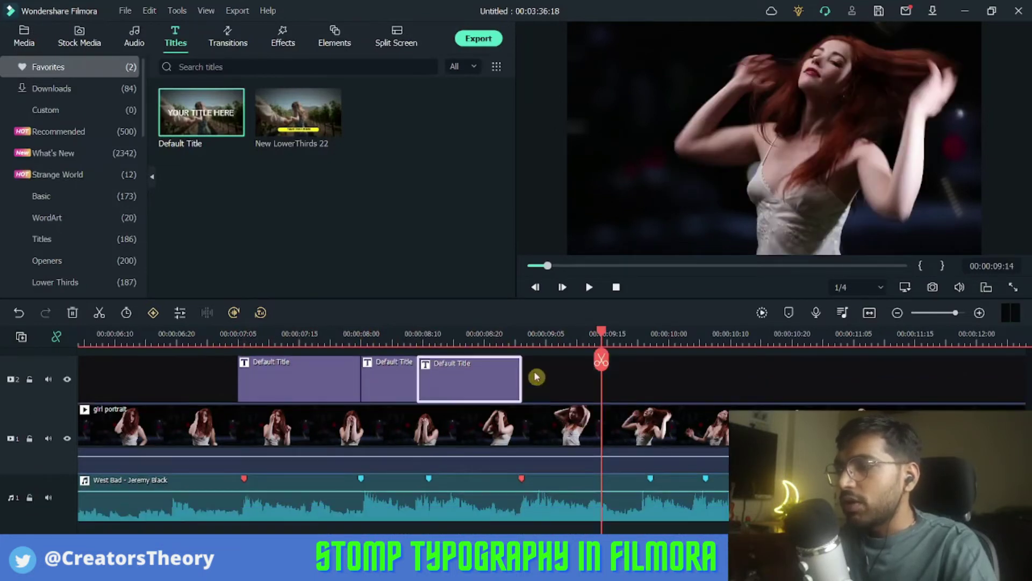
Step: Paste a copy of the first Creators title at 00:00:09:01 and change its text to Youtube
left_click(338, 381)
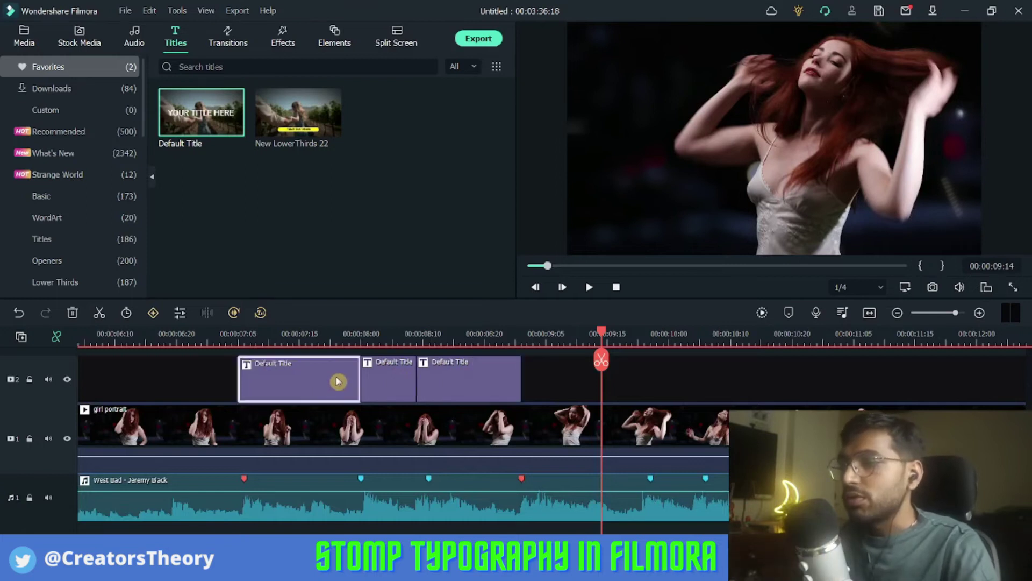
left_click(522, 341)
key("ctrl+v")
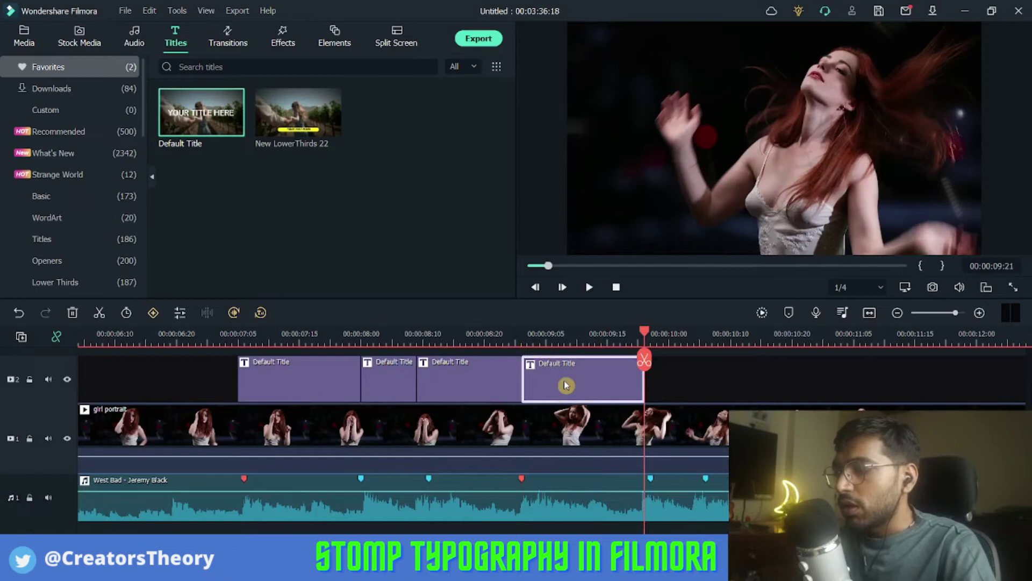
double_click(566, 382)
left_click(244, 149)
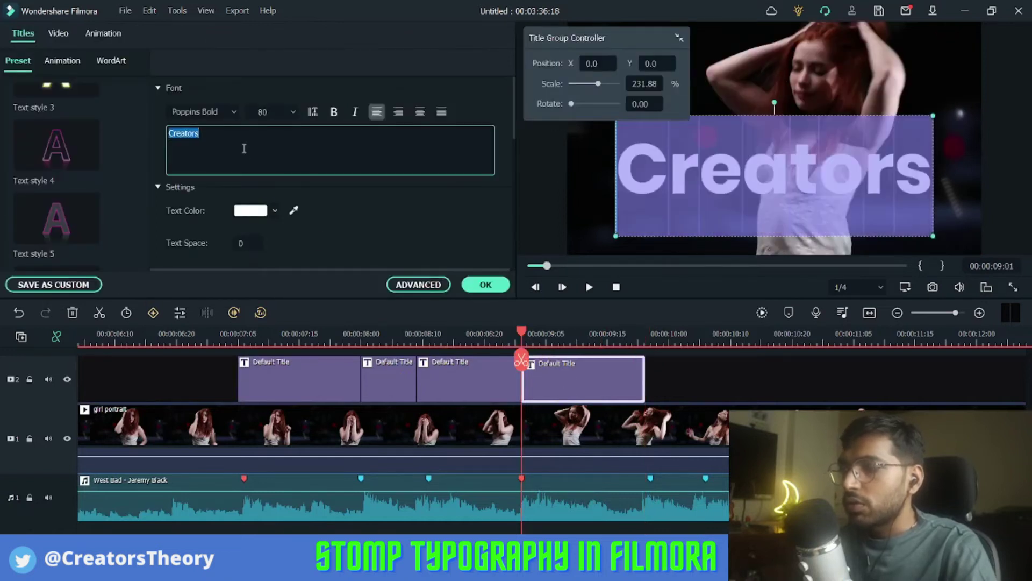
type("Youtube")
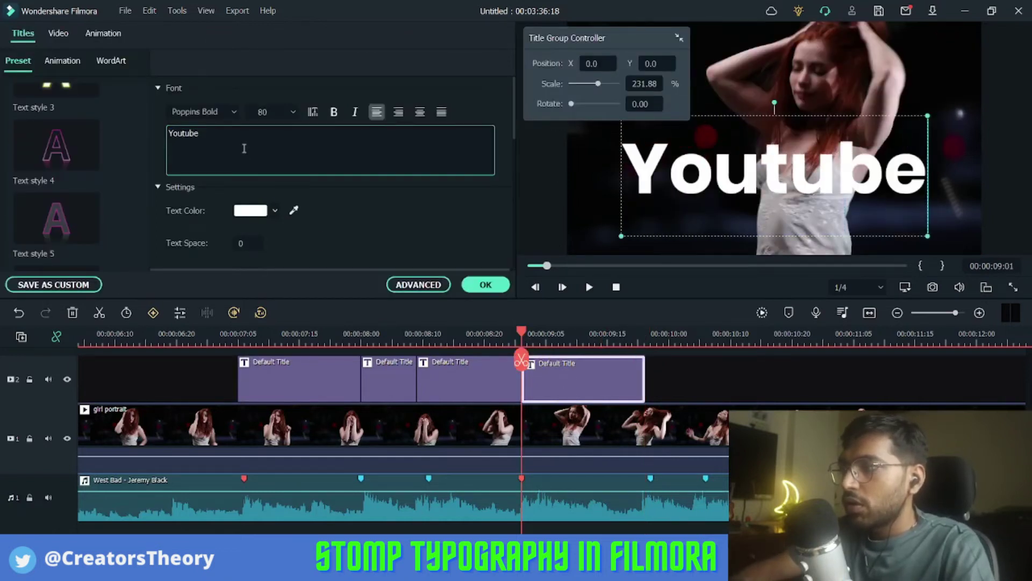
Step: Split the Youtube title at 00:00:09:04 and set the scale of its second part to 295.65%
left_click(540, 336)
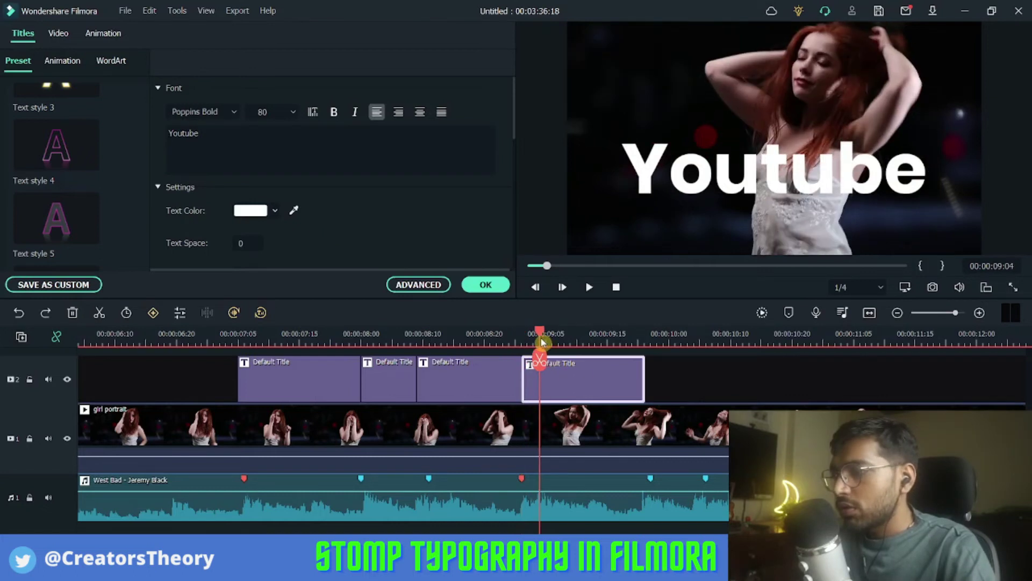
left_click(540, 359)
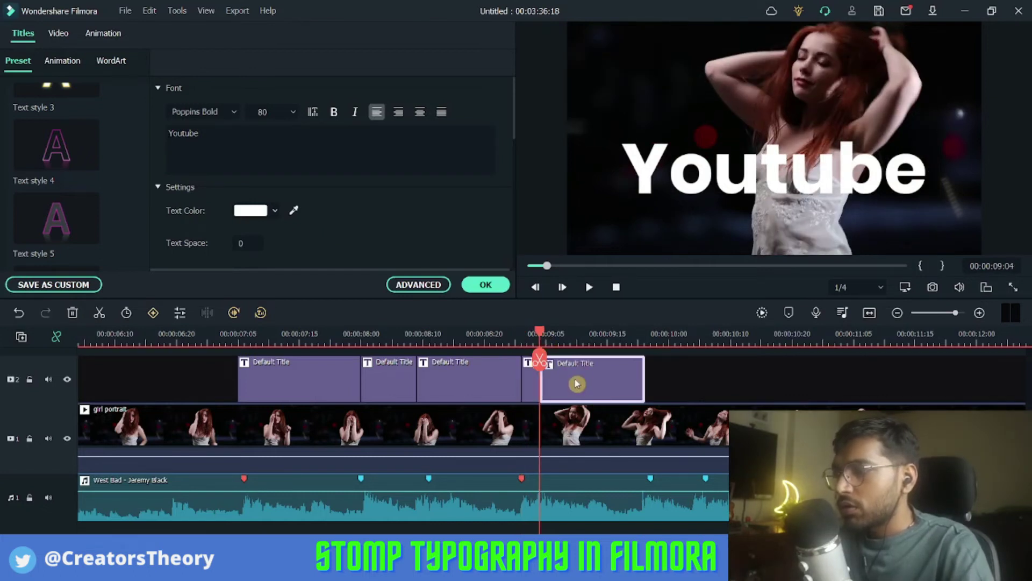
left_click(577, 384)
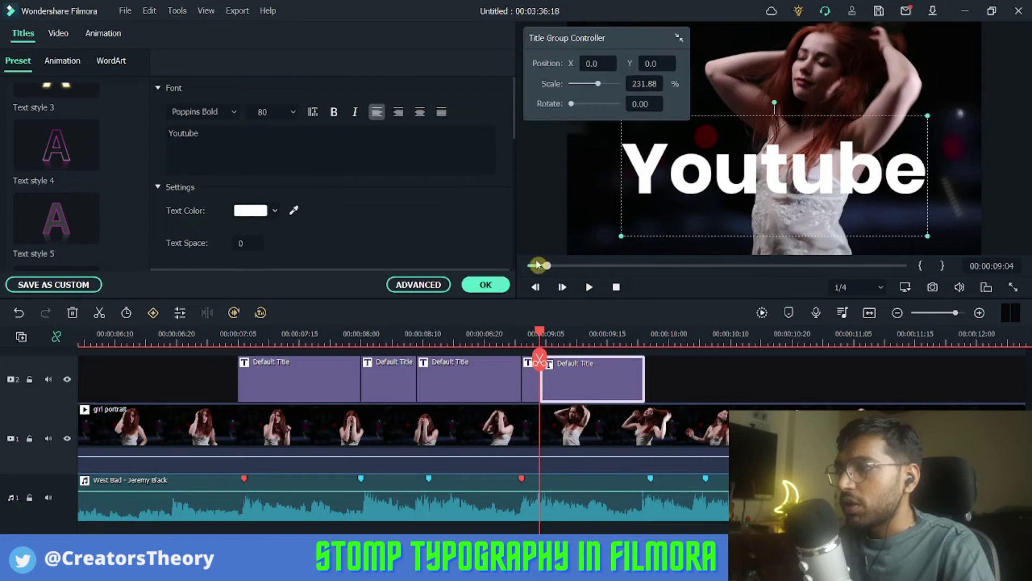
left_click_drag(598, 83, 605, 86)
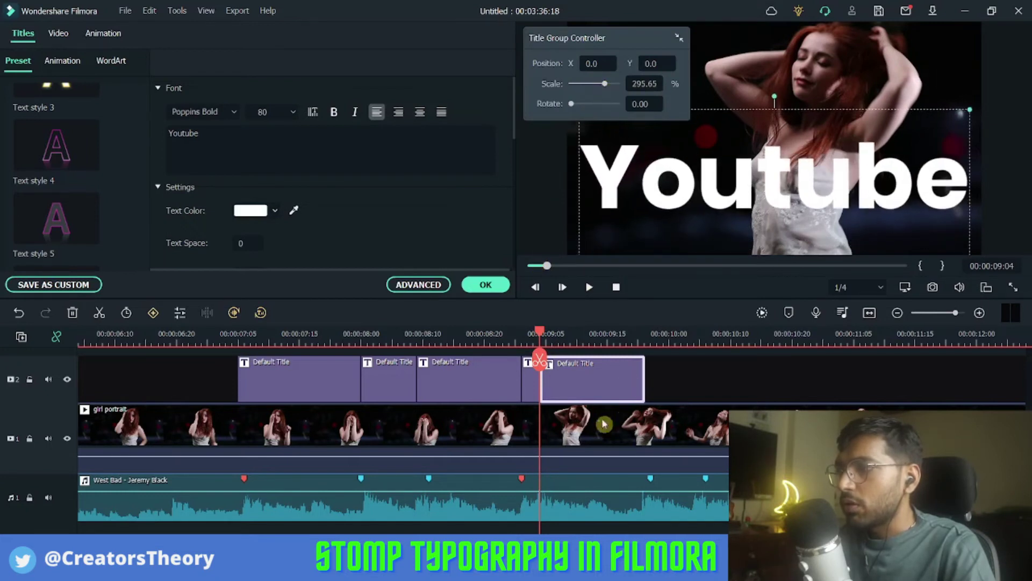
left_click(486, 285)
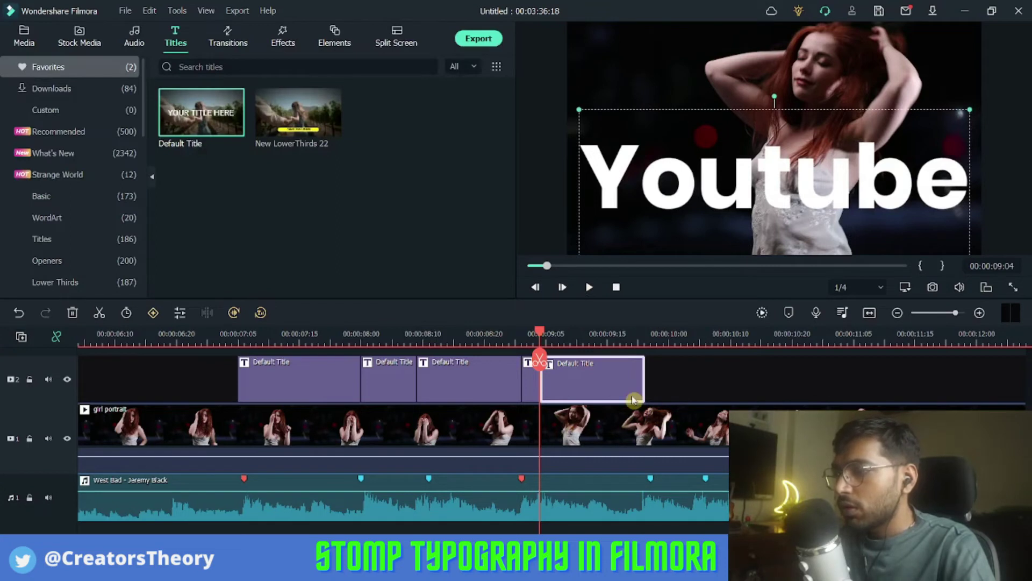
Step: Play back the title sequence from 00:00:06:18 through the enlarged Youtube title
left_click_drag(539, 335, 163, 333)
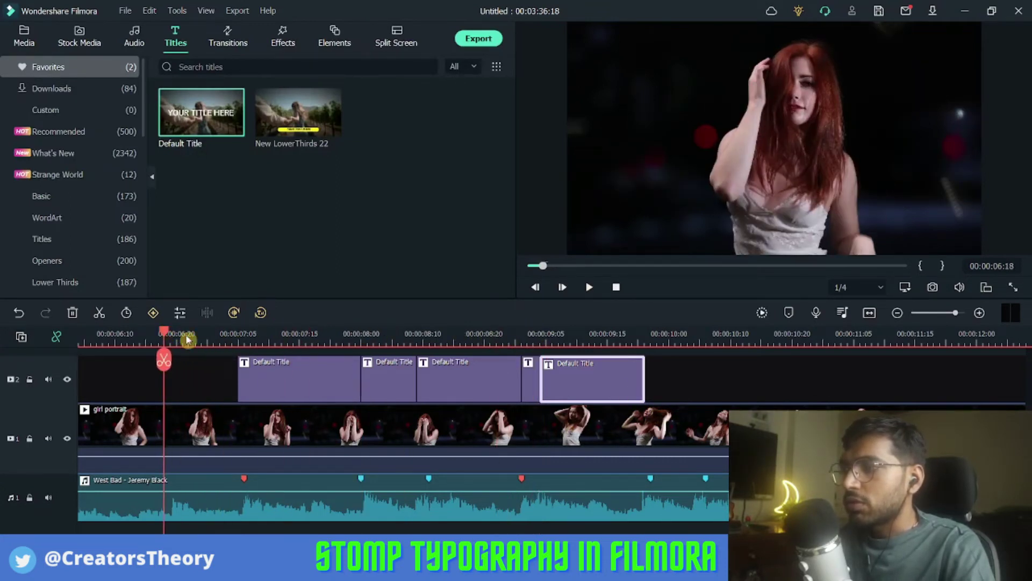
key("space")
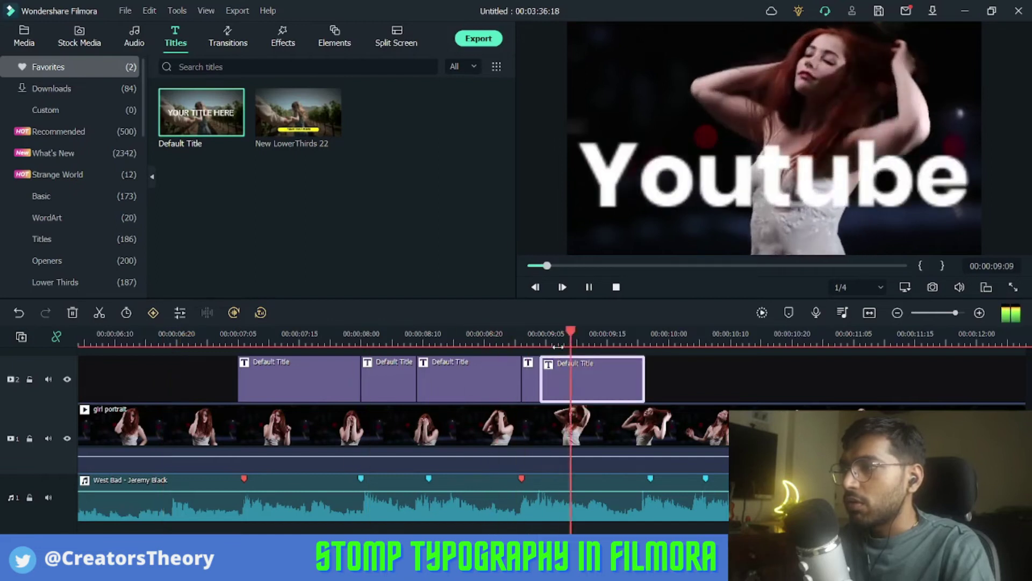
left_click(503, 335)
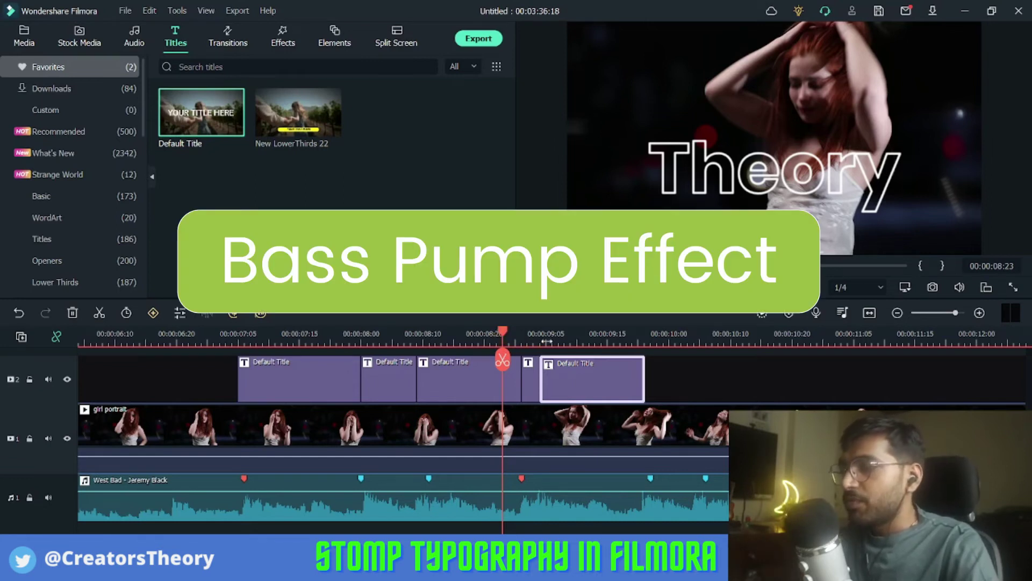
Step: Split the girl portrait clip at the beat marker at 00:00:09:22
scroll(546, 341, "down", 3)
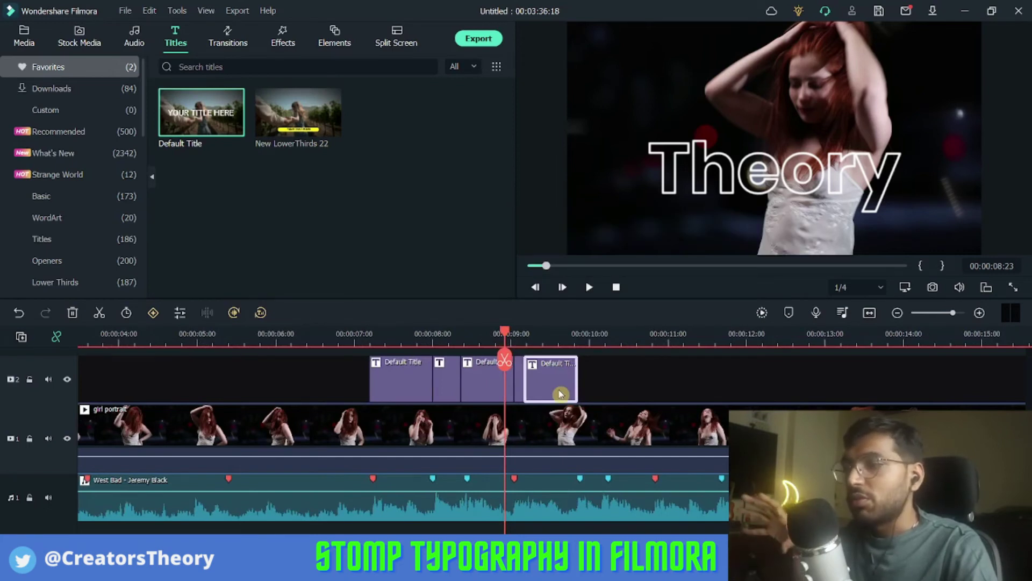
left_click(568, 338)
left_click_drag(571, 342, 578, 342)
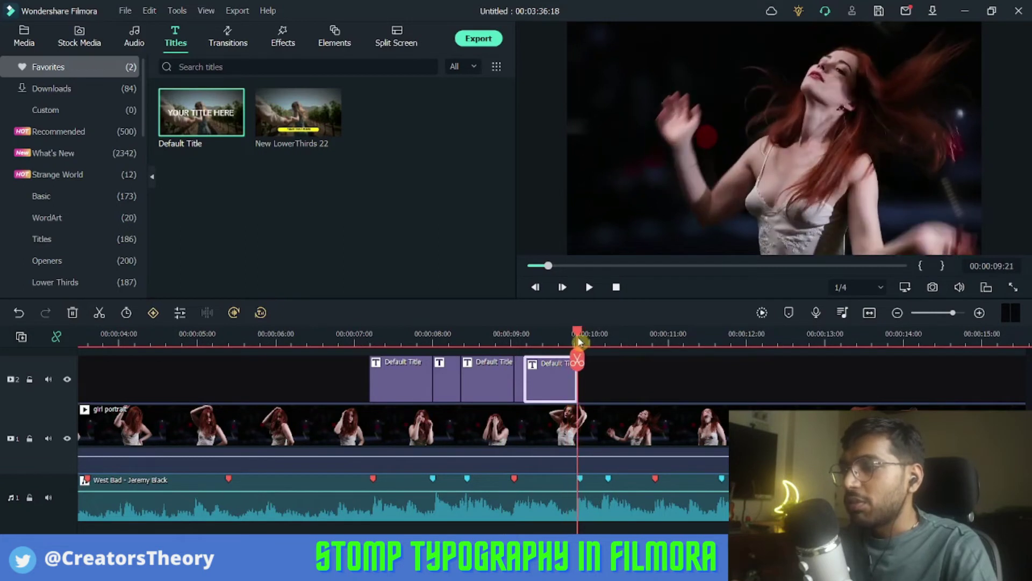
left_click(606, 415)
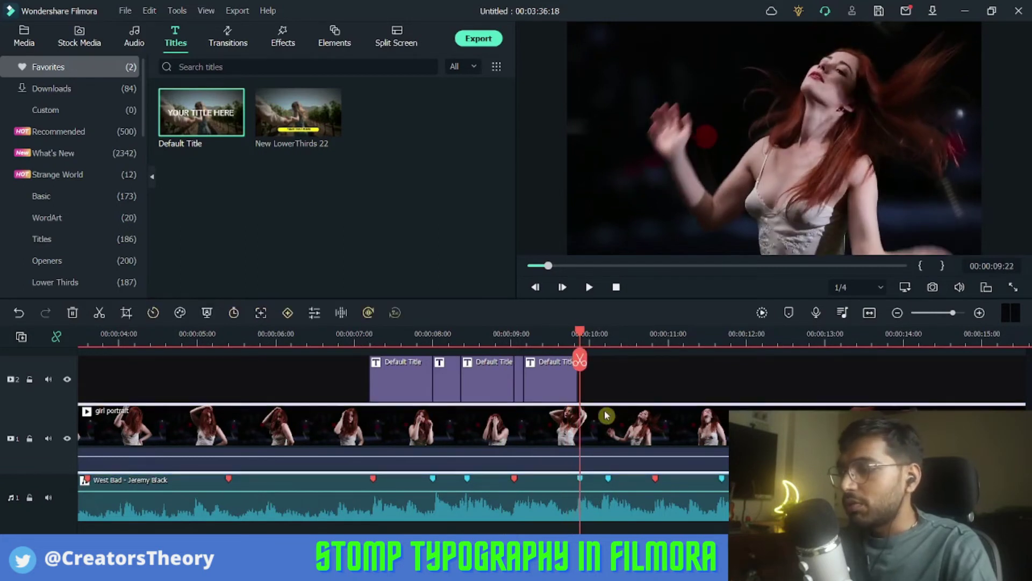
key("ctrl+b")
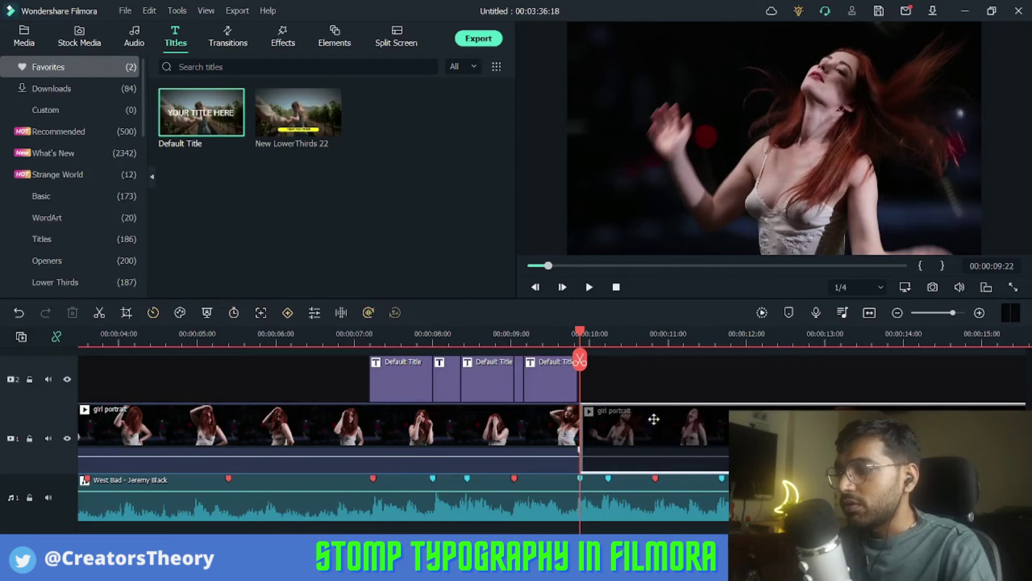
Step: Move the second part of the girl portrait clip further along its track and place the Deep Blue sample color in the gap
left_click(664, 422)
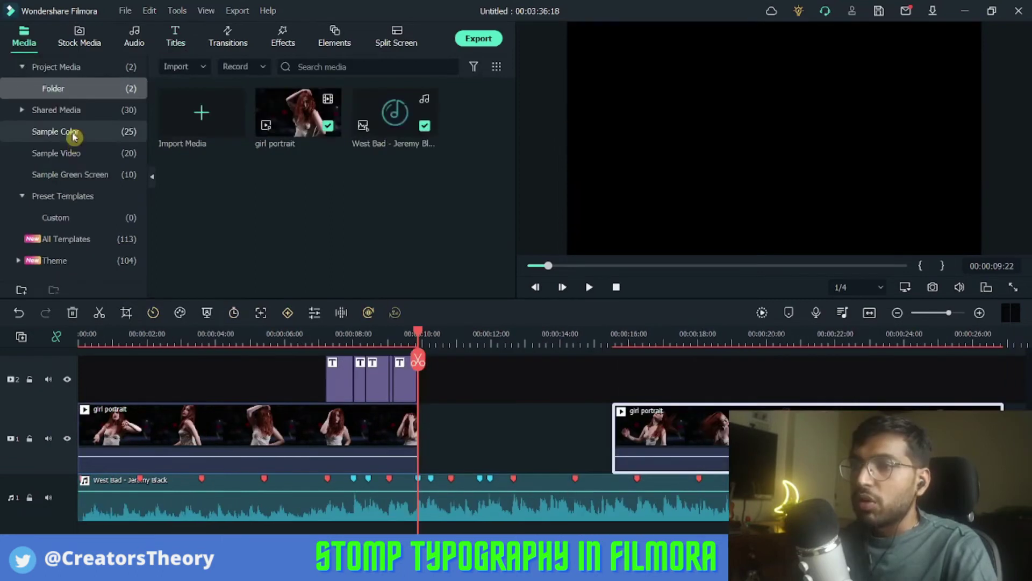
left_click(99, 141)
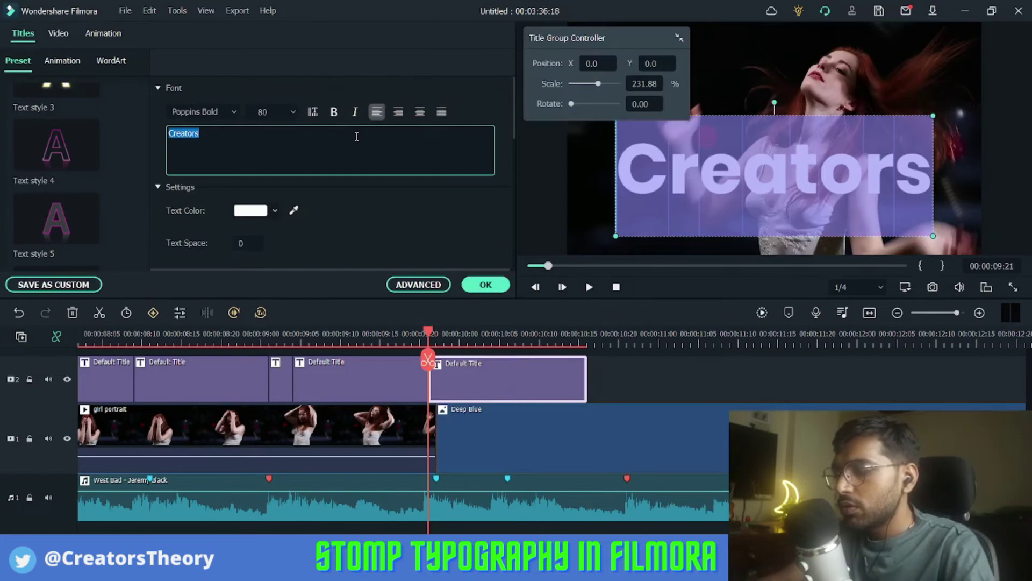
Step: Change the text of the Creators title copy at 00:00:09:21 to Visuals and trim its end to the beat marker at 00:00:10:06
type("Vis")
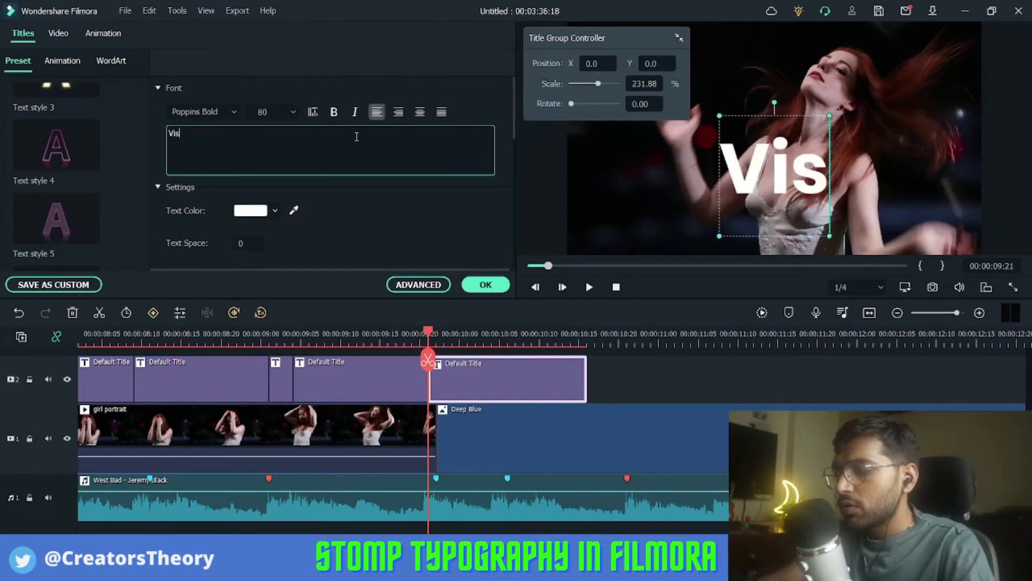
type("uals")
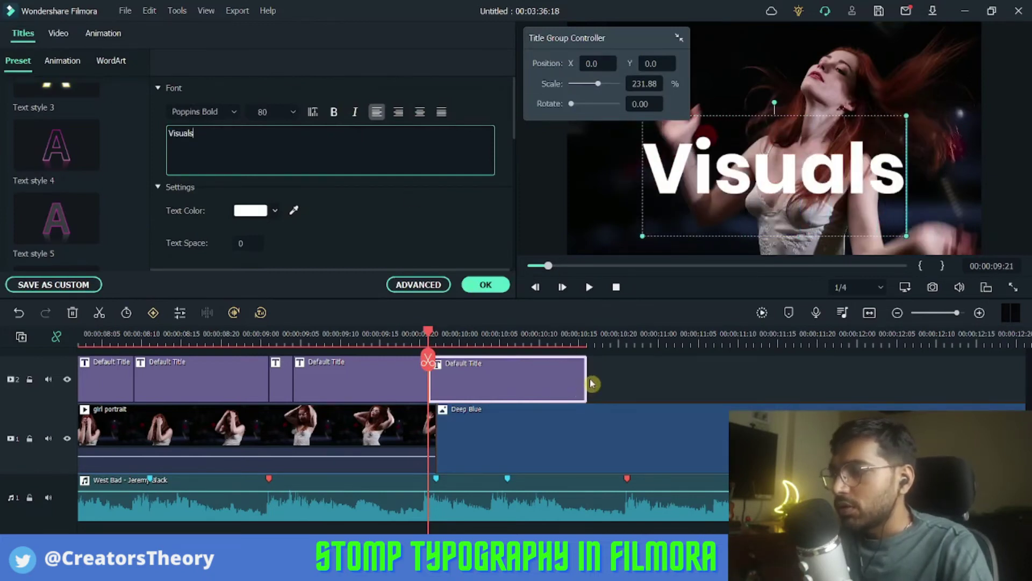
left_click_drag(588, 378, 511, 382)
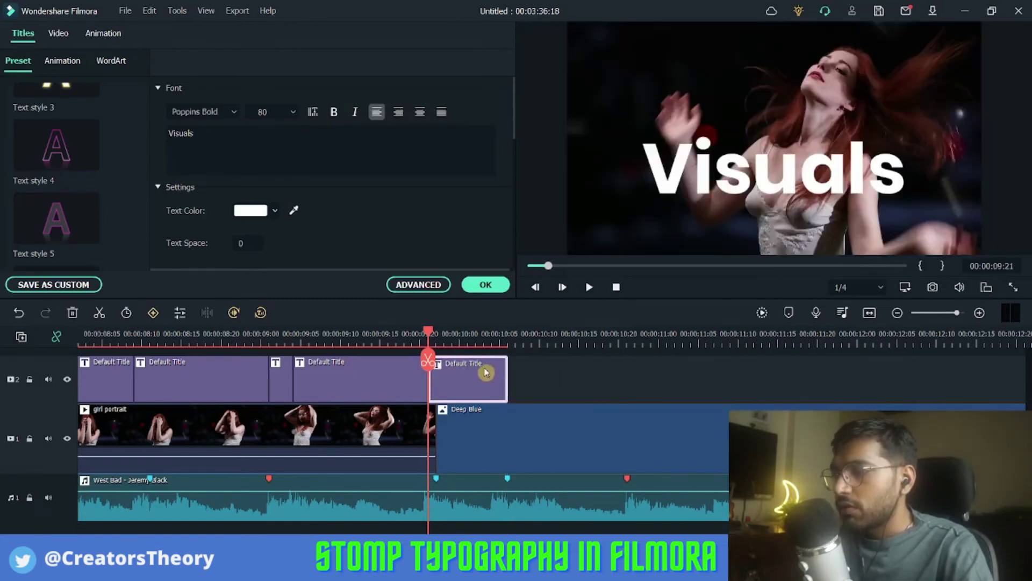
left_click(481, 288)
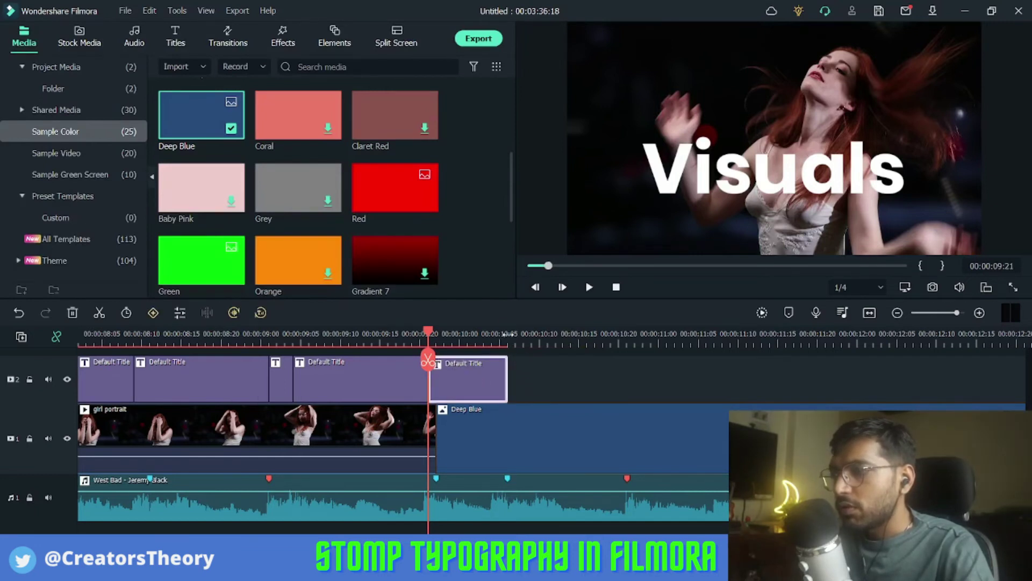
Step: Paste a copy of the Visuals title at 00:00:10:06 and apply the preset Text style 4 to it
key("Down")
key("ctrl+v")
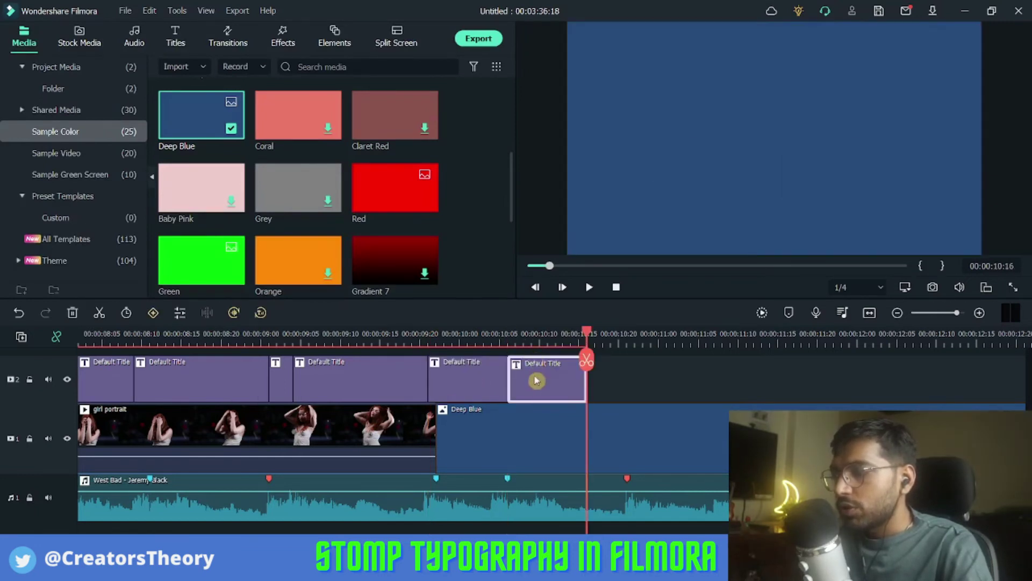
double_click(536, 381)
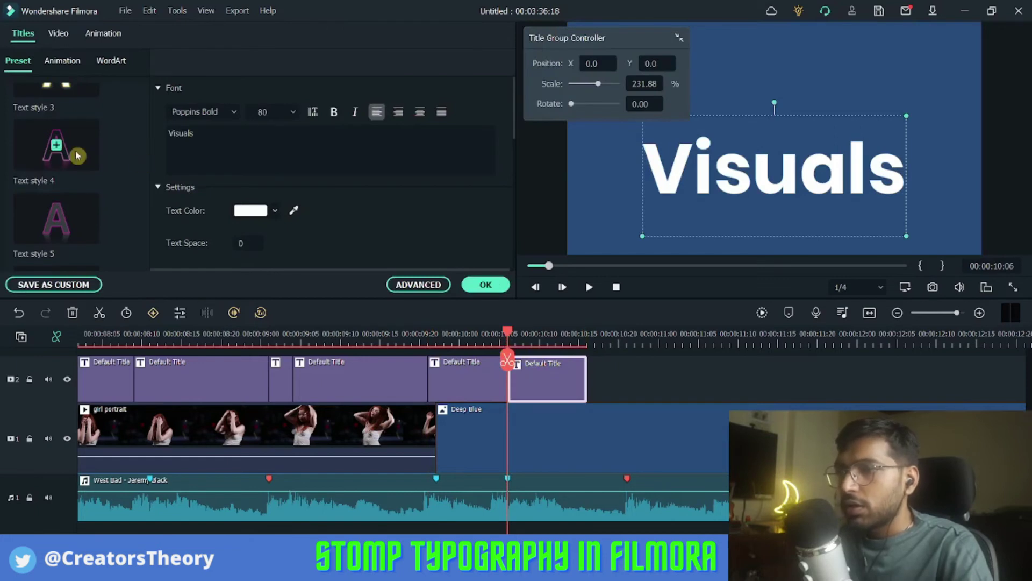
left_click(97, 157)
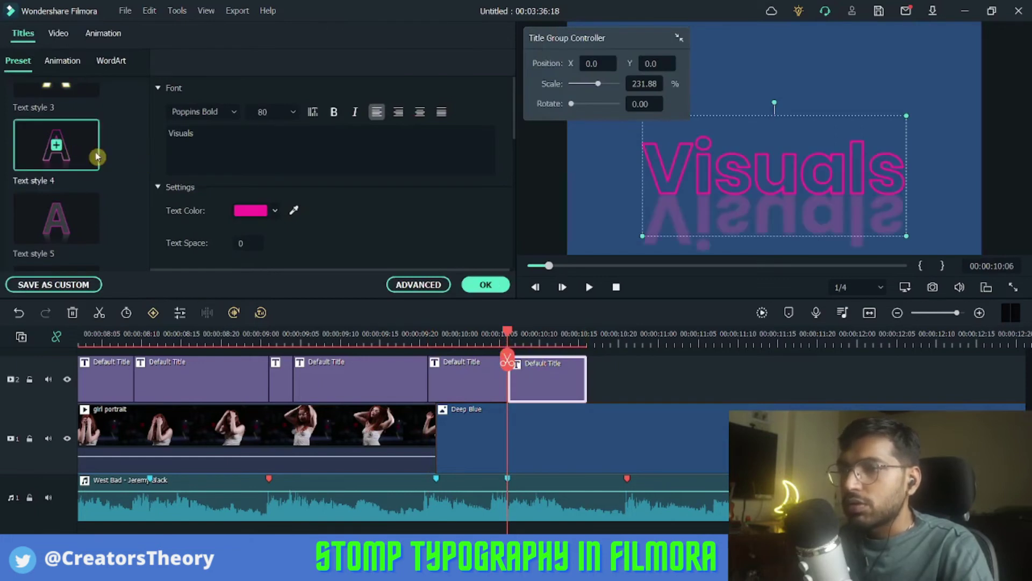
Step: Make the second Visuals title's fill and outline white in the advanced text editor and turn off its pink shadow
left_click(414, 285)
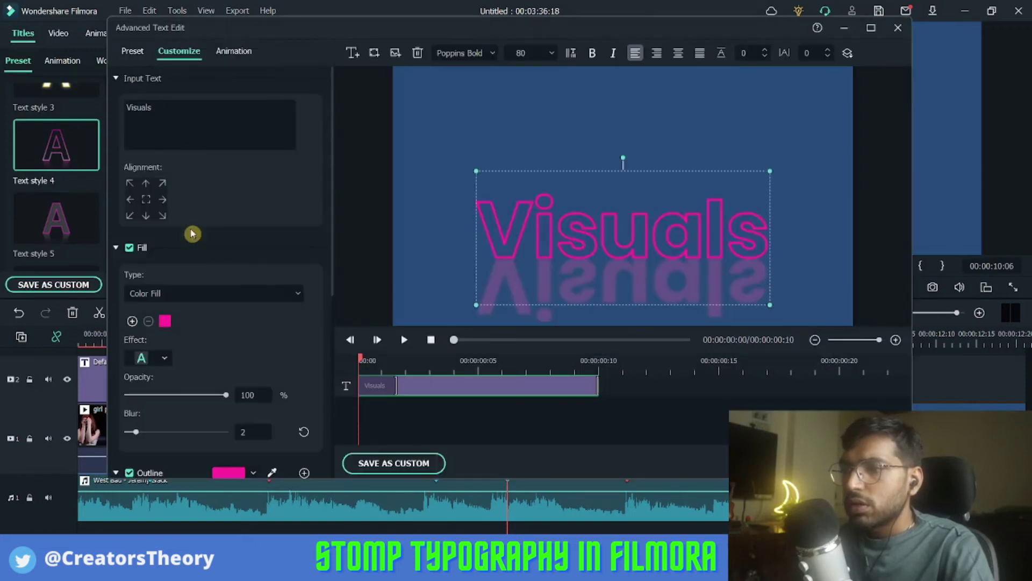
left_click(165, 321)
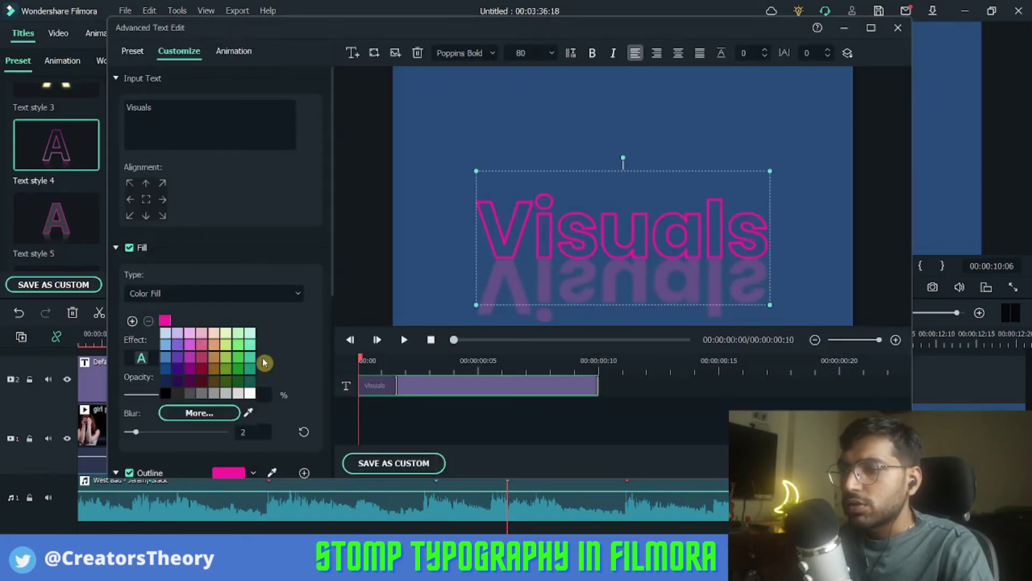
left_click(252, 394)
scroll(237, 330, "down", 4)
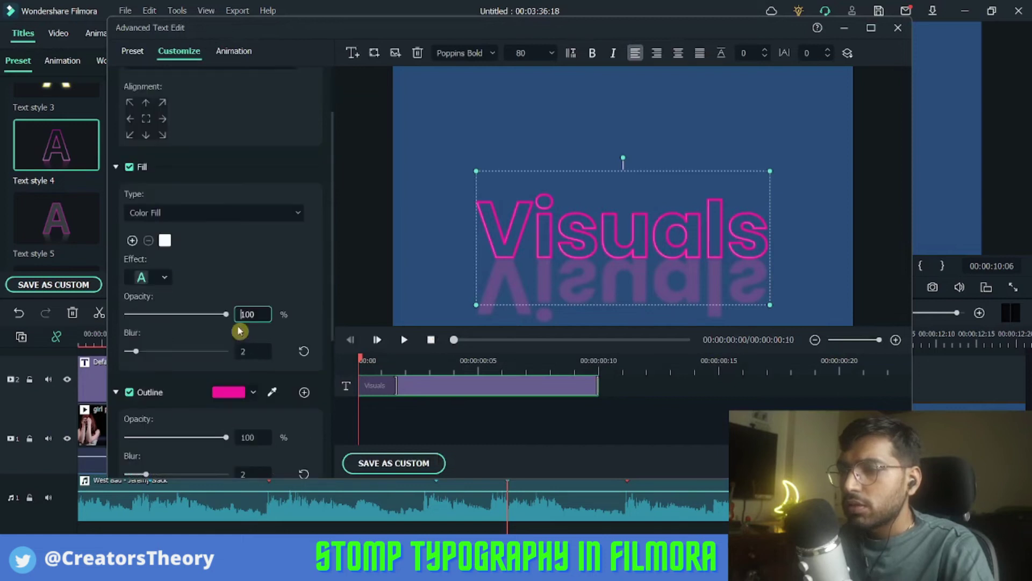
left_click(244, 313)
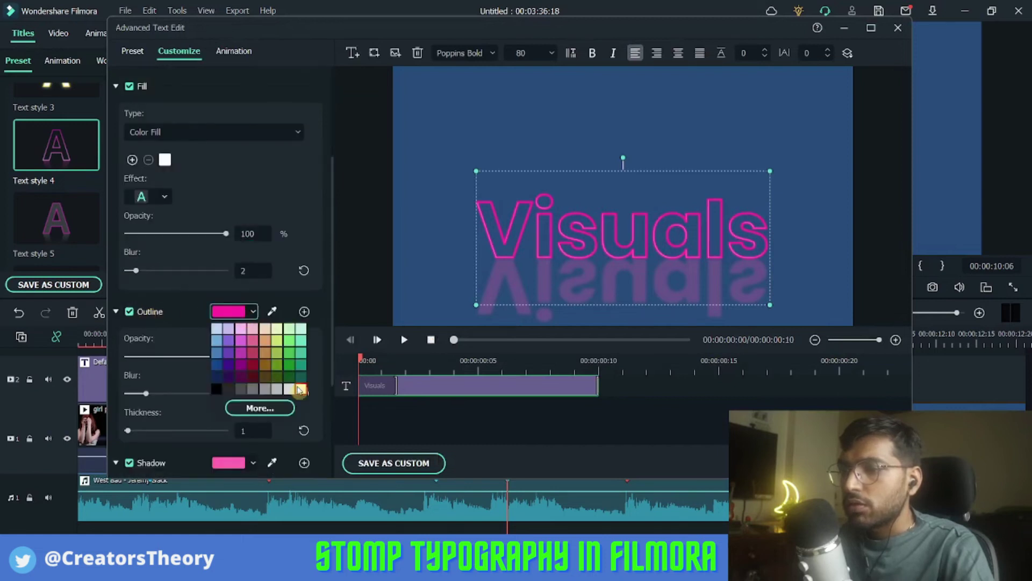
left_click(300, 390)
scroll(141, 366, "down", 3)
left_click(130, 342)
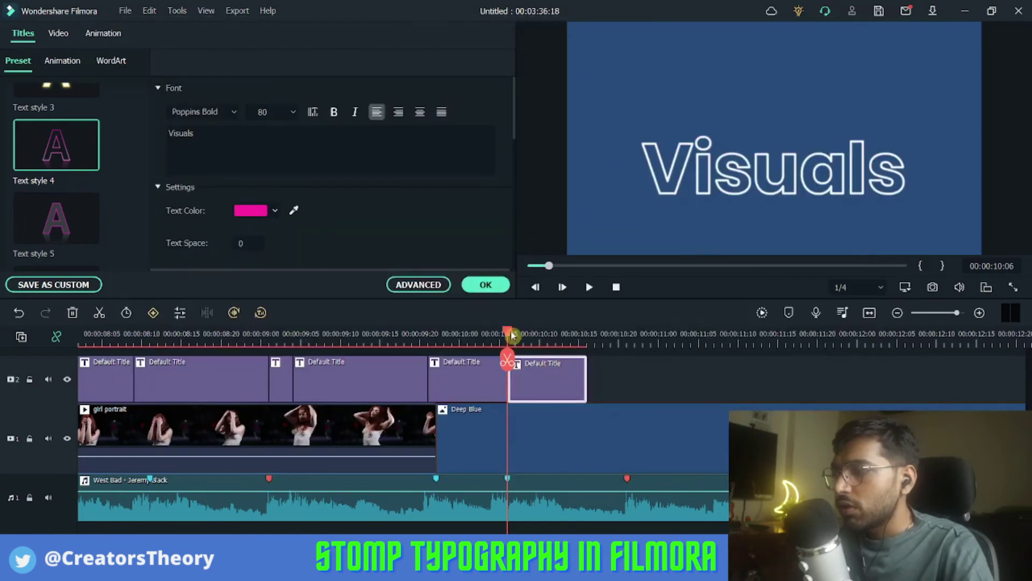
Step: Shift the outlined Visuals title slightly earlier, shortening the solid Visuals title before it, and play back the transition between them
left_click(398, 338)
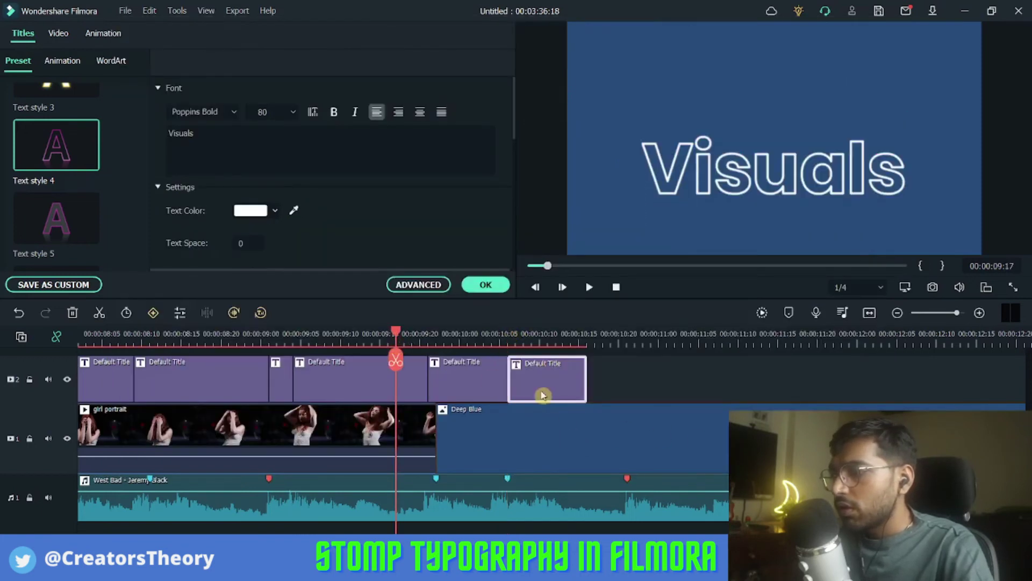
left_click_drag(509, 378, 479, 372)
left_click(343, 333)
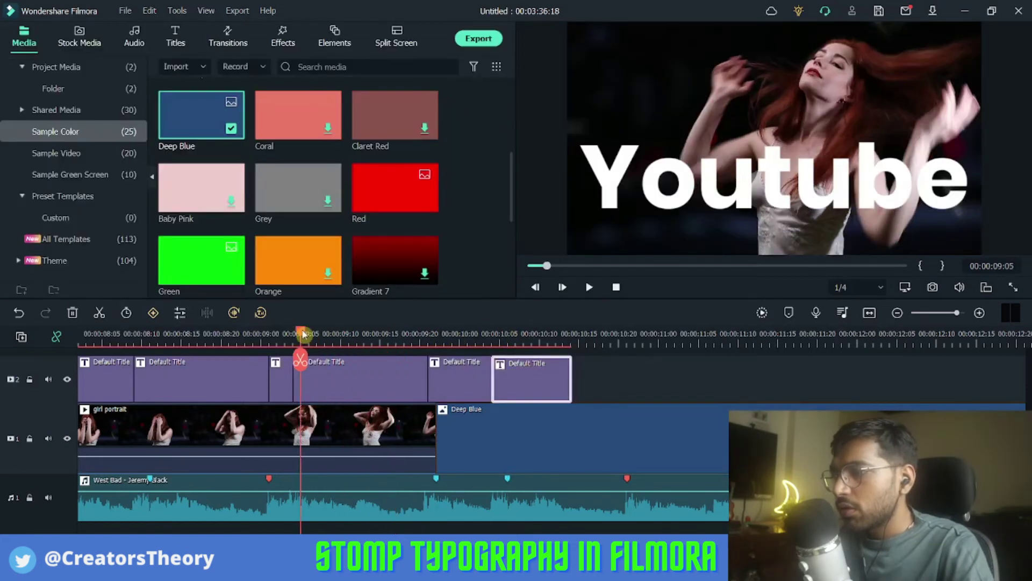
key("space")
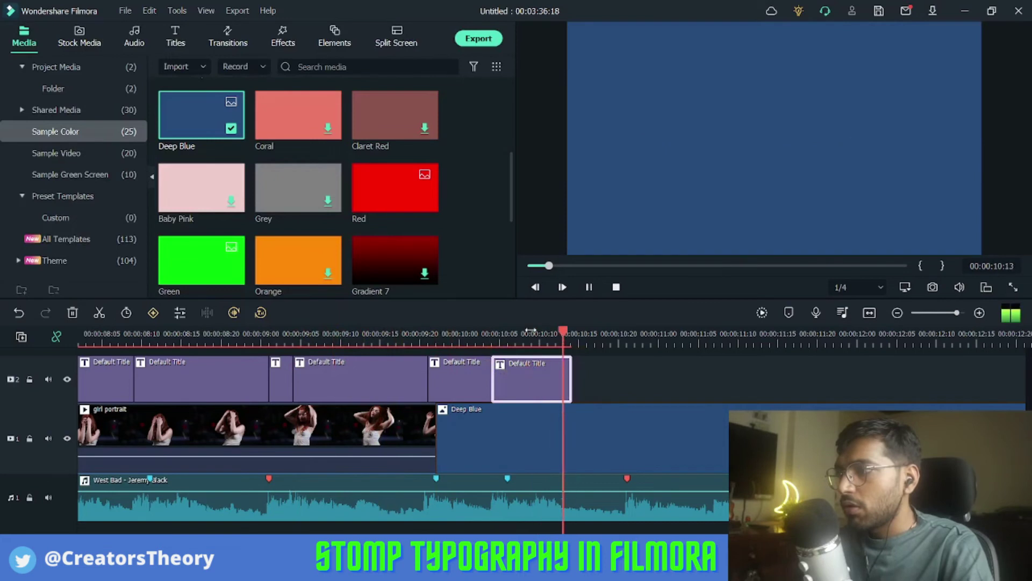
left_click(607, 331)
left_click(452, 330)
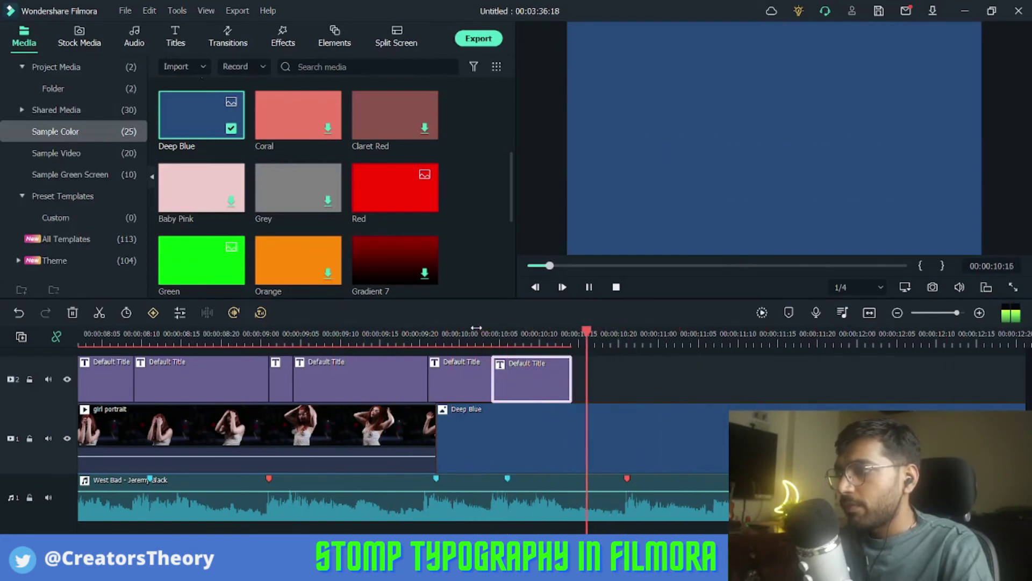
key("space")
Step: Move the solid Visuals title up to the vertical centre of the frame and set its scale to 250%
left_click(448, 332)
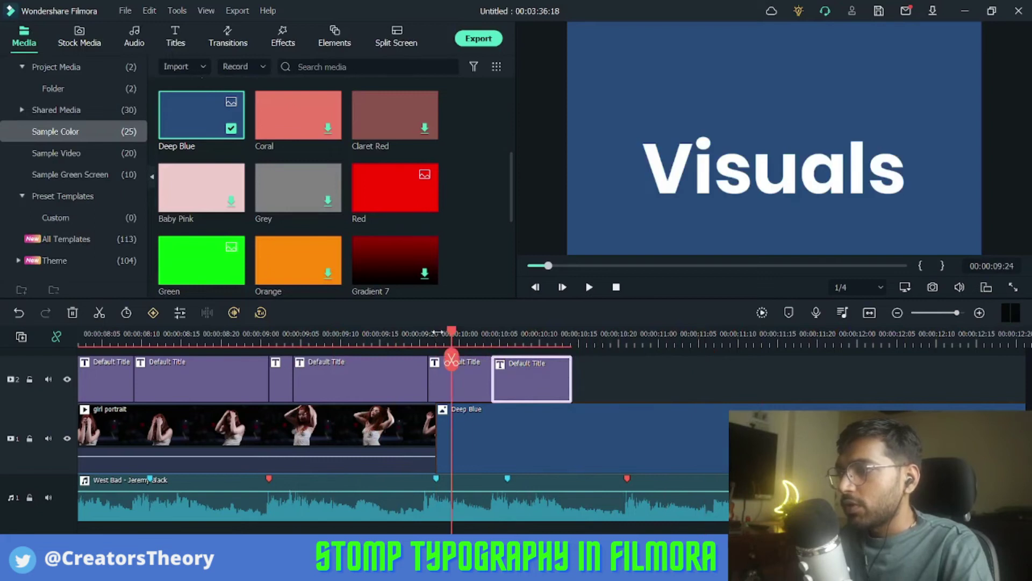
scroll(437, 331, "down", 1)
left_click(463, 379)
left_click_drag(759, 169, 763, 135)
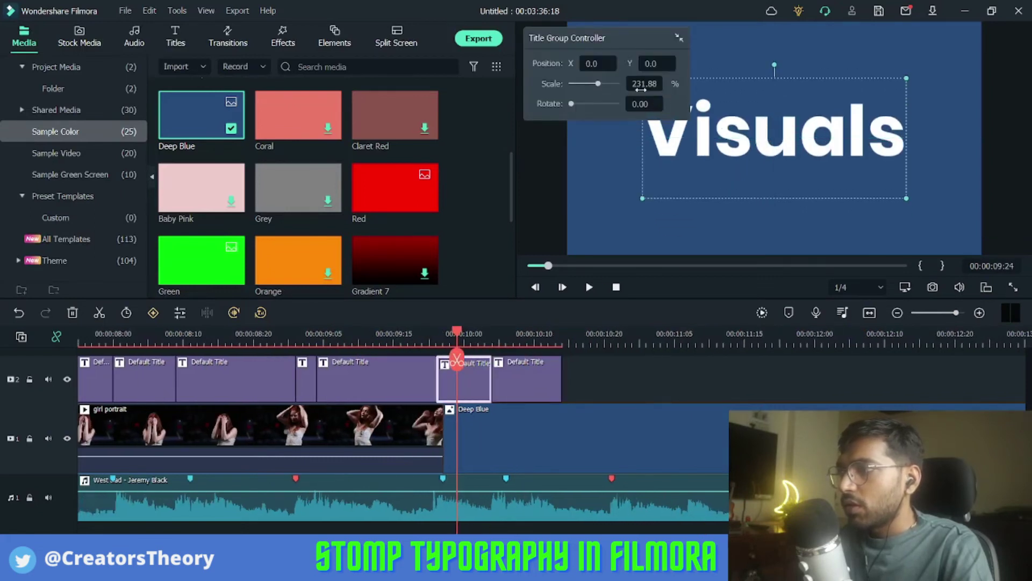
type("250")
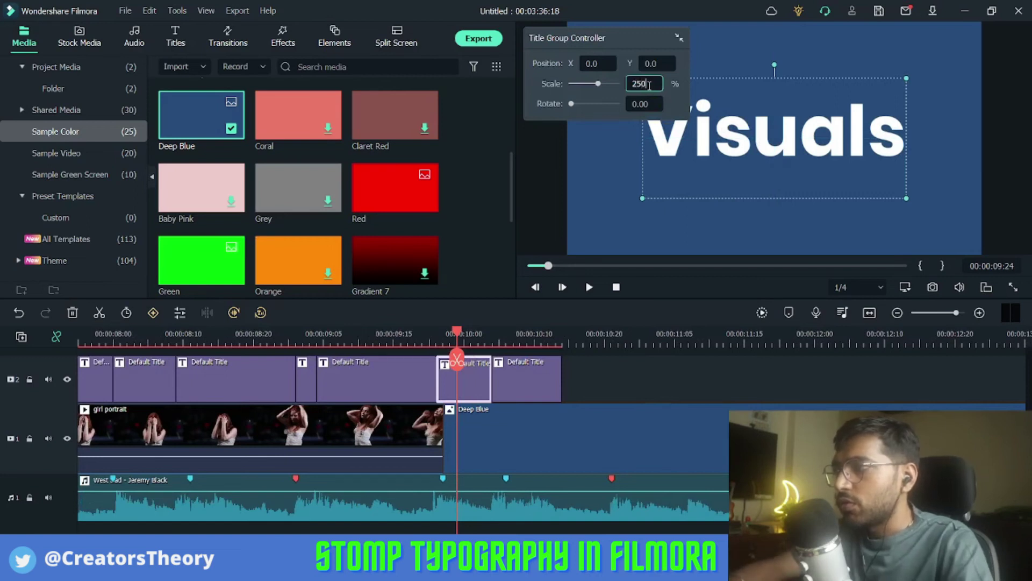
key("Return")
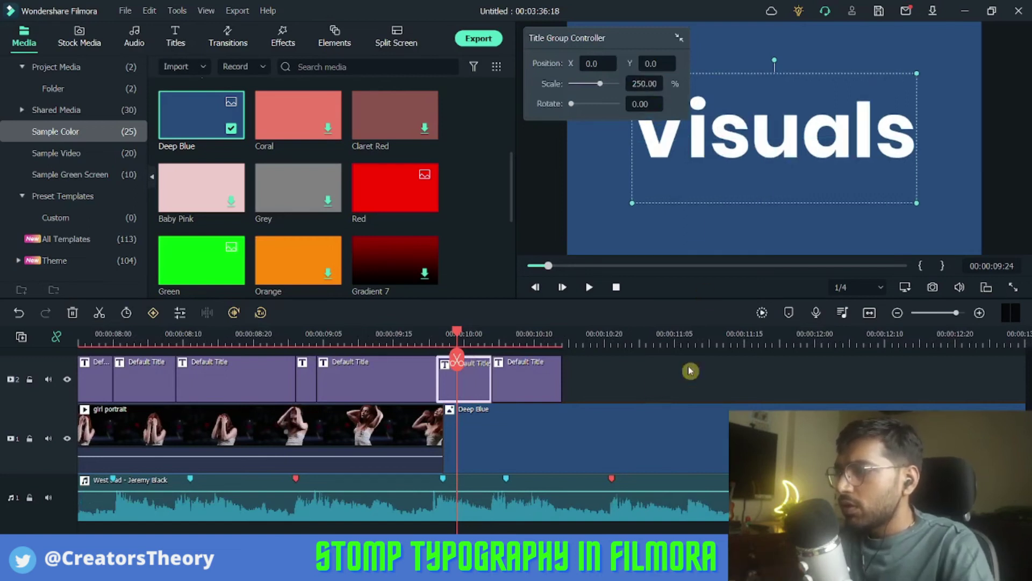
Step: Set the outlined Visuals title's scale to 250% and move it up to the vertical centre of the frame
left_click(527, 338)
left_click(832, 161)
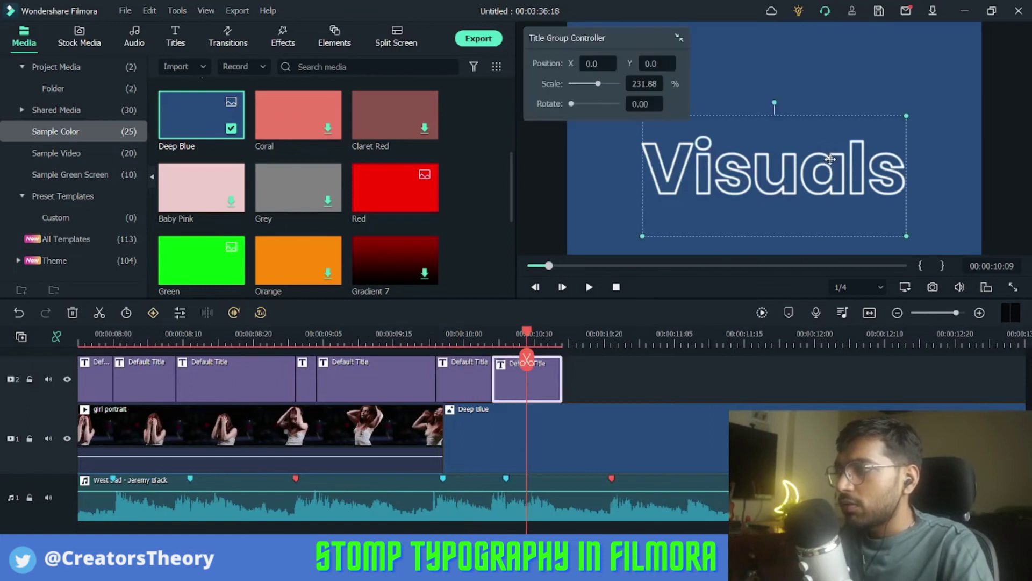
double_click(643, 83)
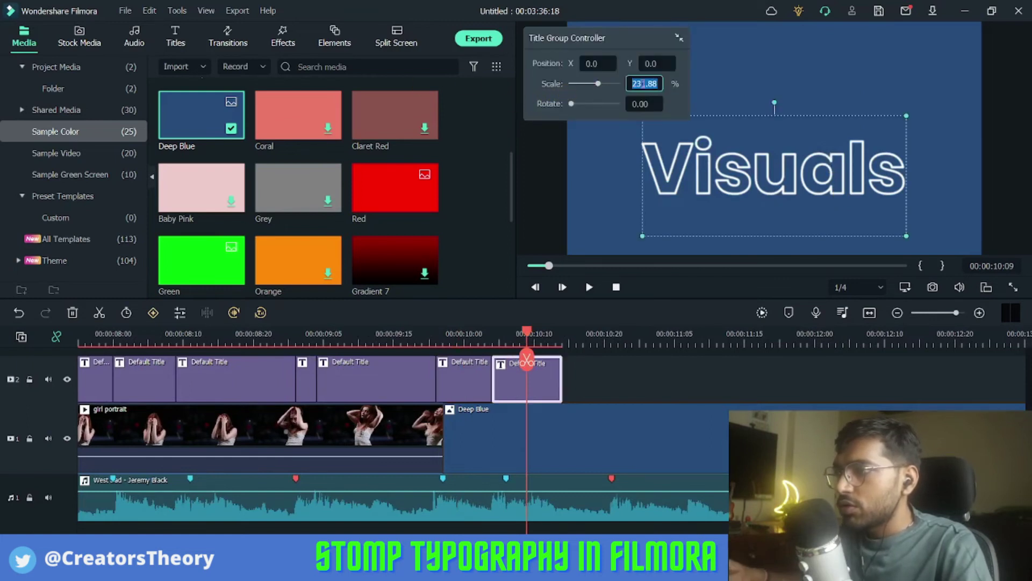
type("250")
key("Return")
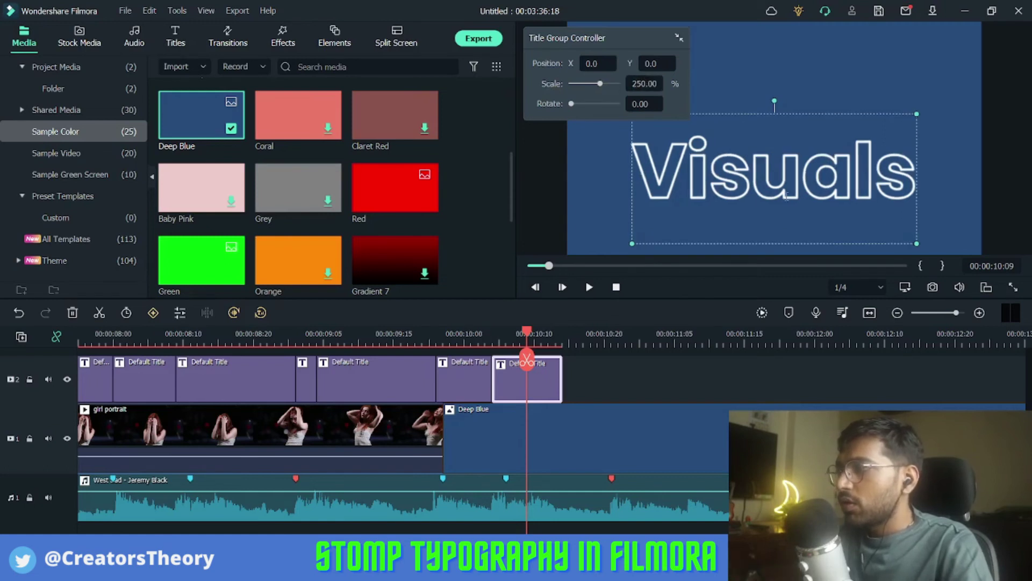
left_click_drag(827, 108, 829, 75)
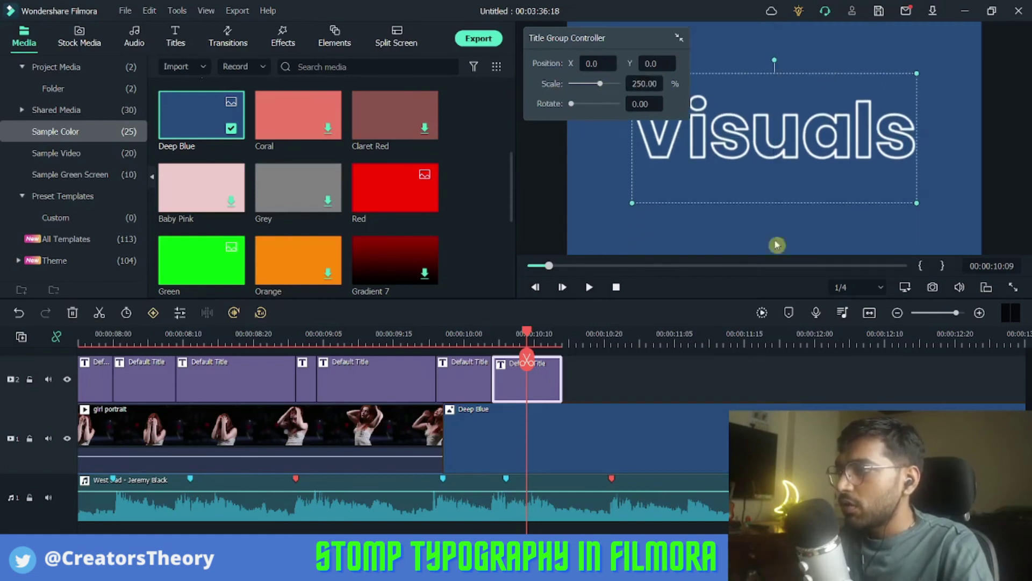
Step: Extend the end of the outlined Visuals title to the next red beat marker and play the sequence from 00:00:06:24
left_click_drag(562, 367, 611, 372)
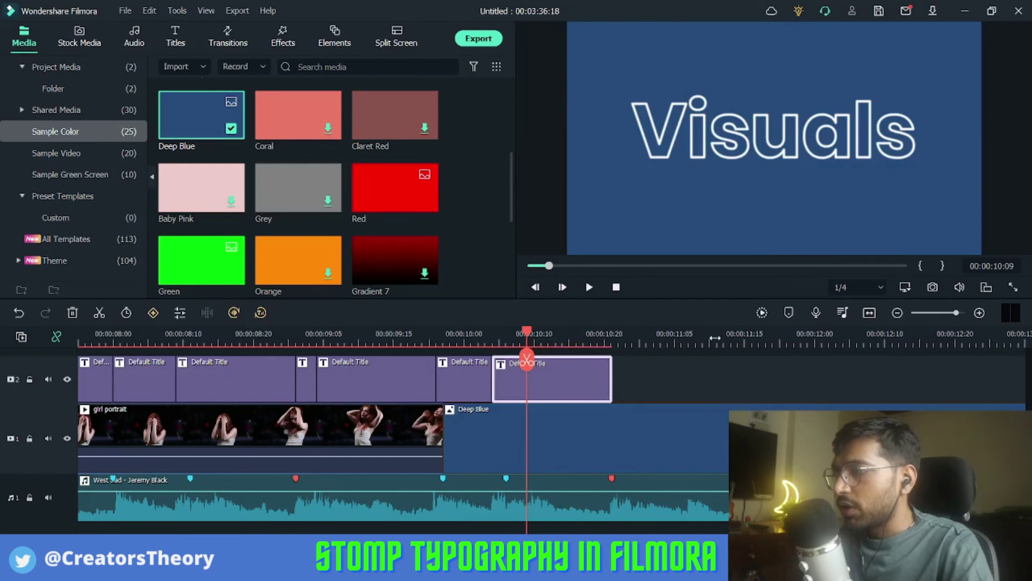
scroll(683, 336, "down", 2)
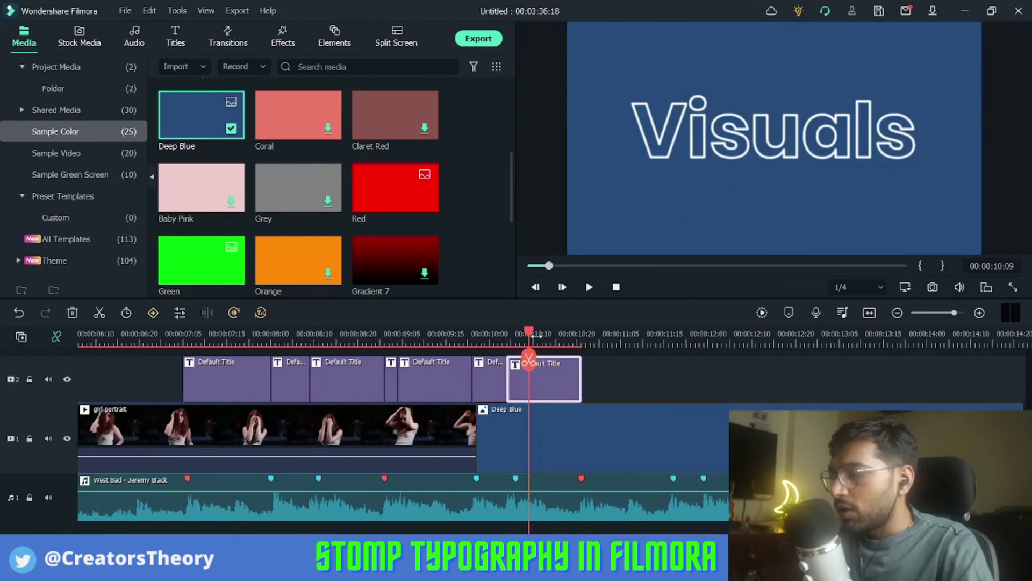
left_click_drag(534, 334, 156, 334)
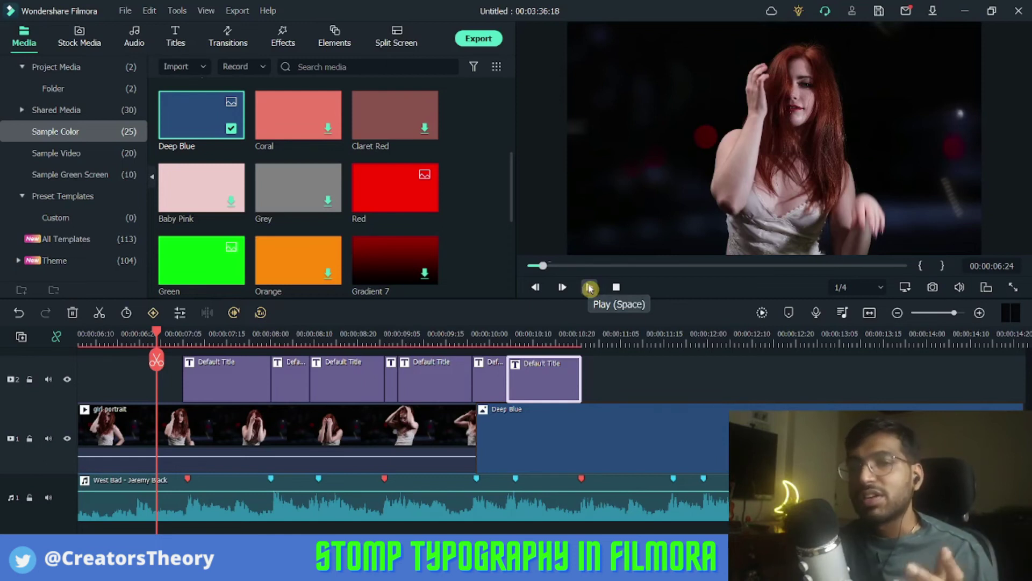
left_click(589, 288)
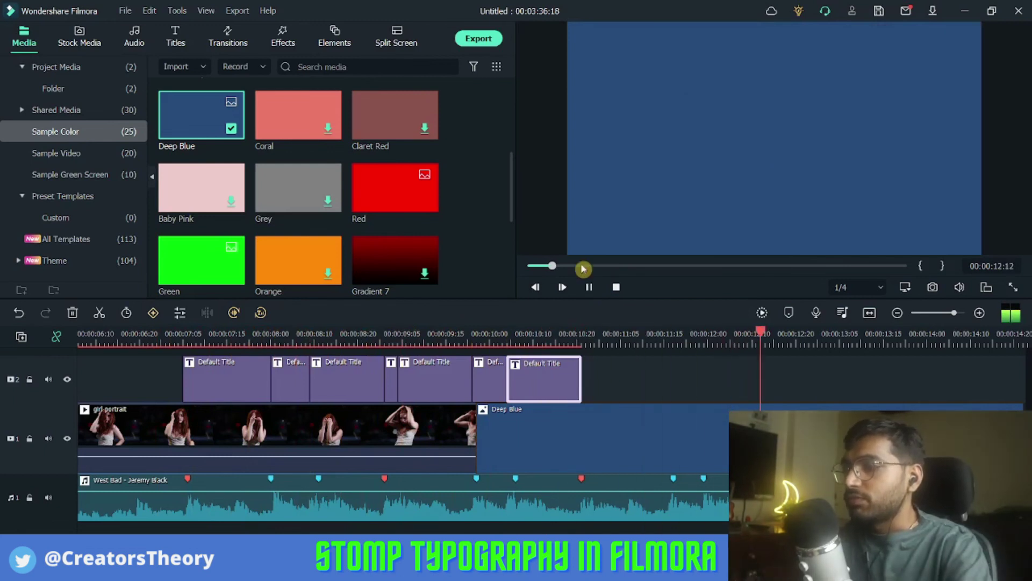
key("space")
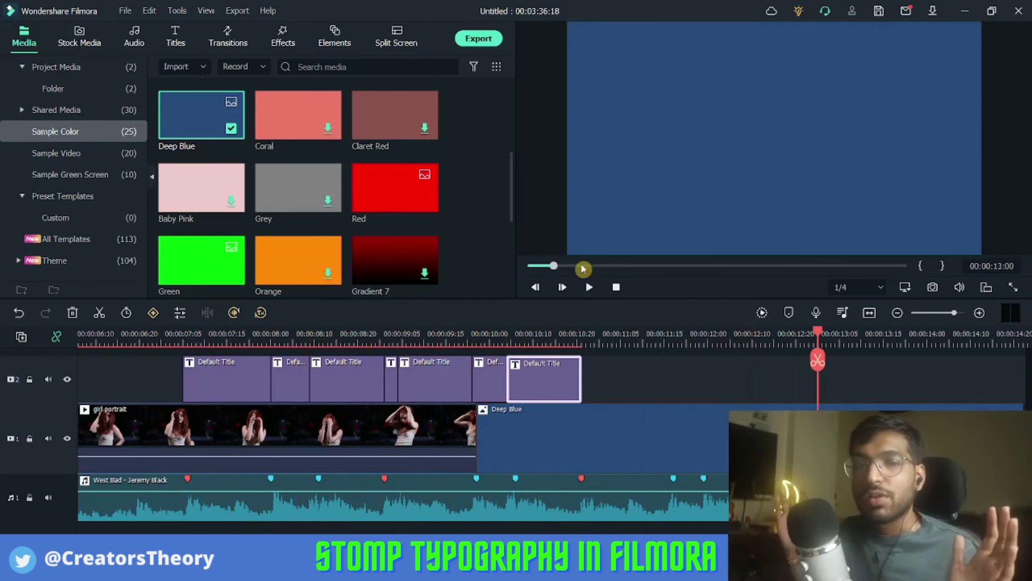